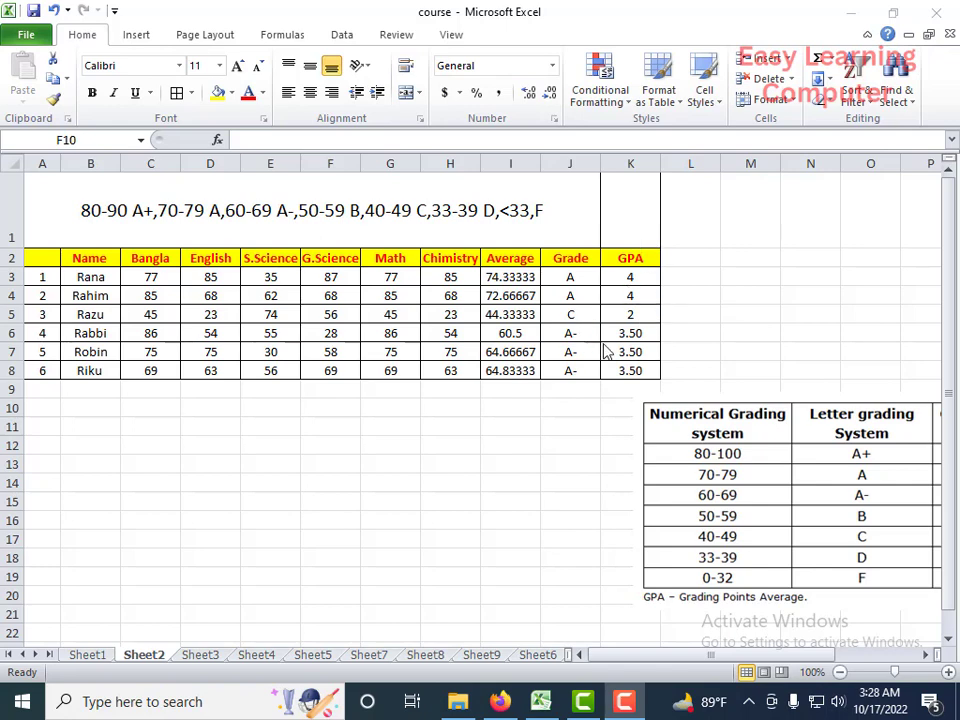
- Check K3's old formula, clear the GPA values in K3:K8, and scroll right to the Grade Point scale
double_click(626, 278)
click(732, 316)
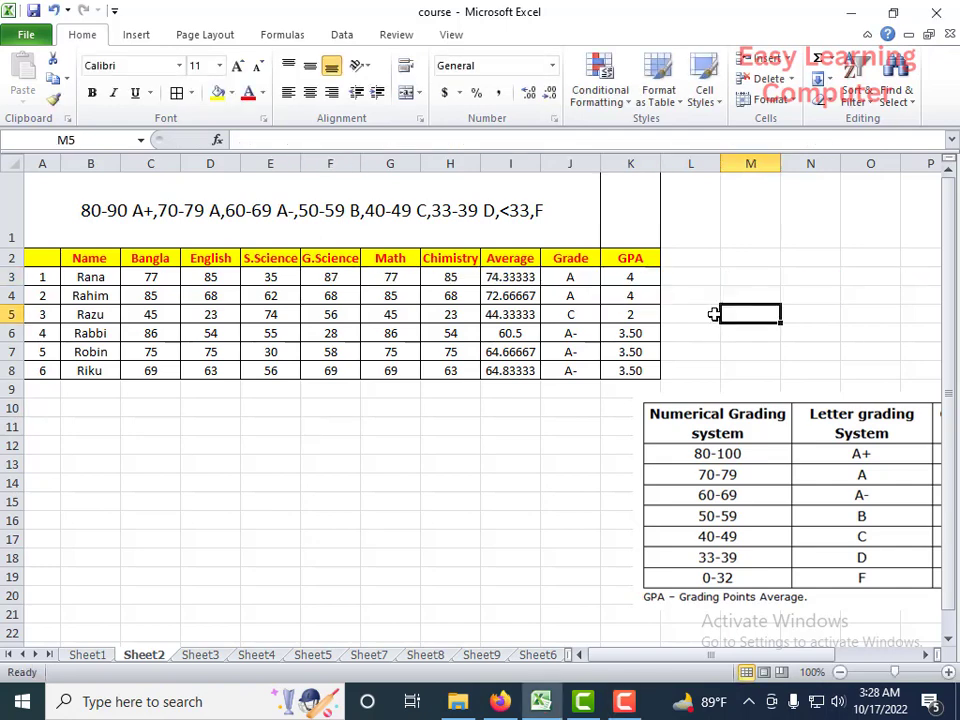
drag(626, 281, 643, 370)
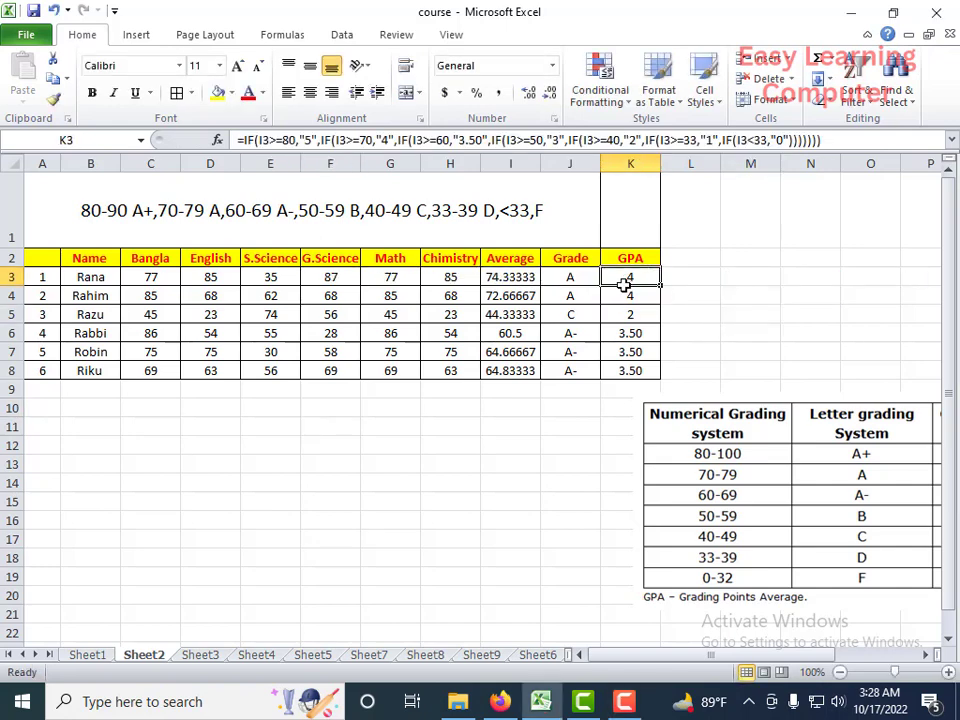
click(643, 370)
drag(613, 279, 630, 362)
key(Delete)
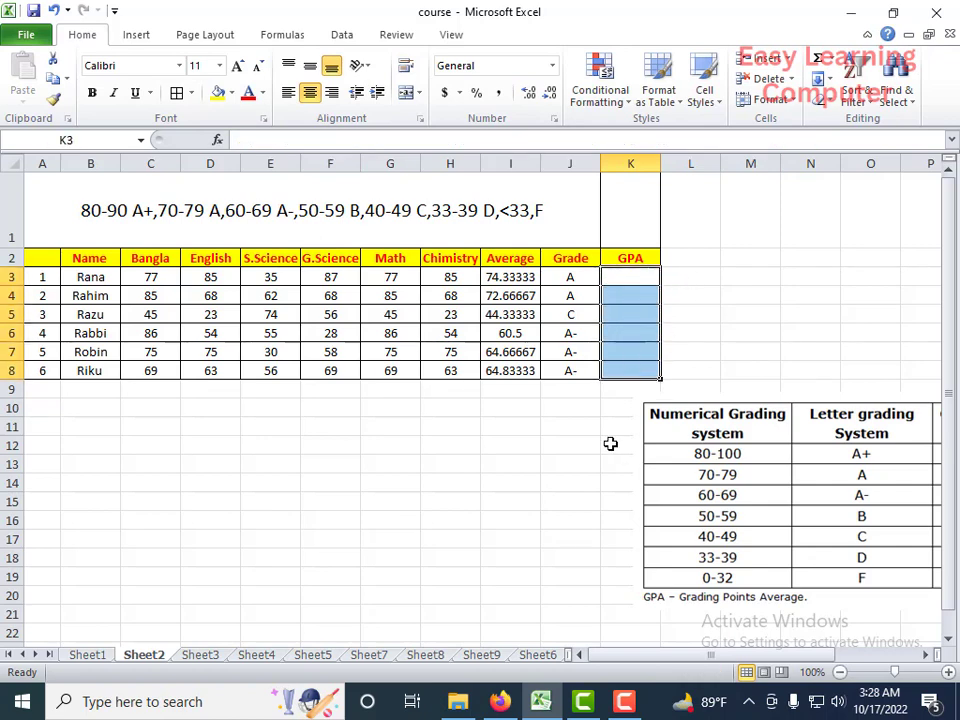
click(613, 444)
drag(632, 660, 664, 658)
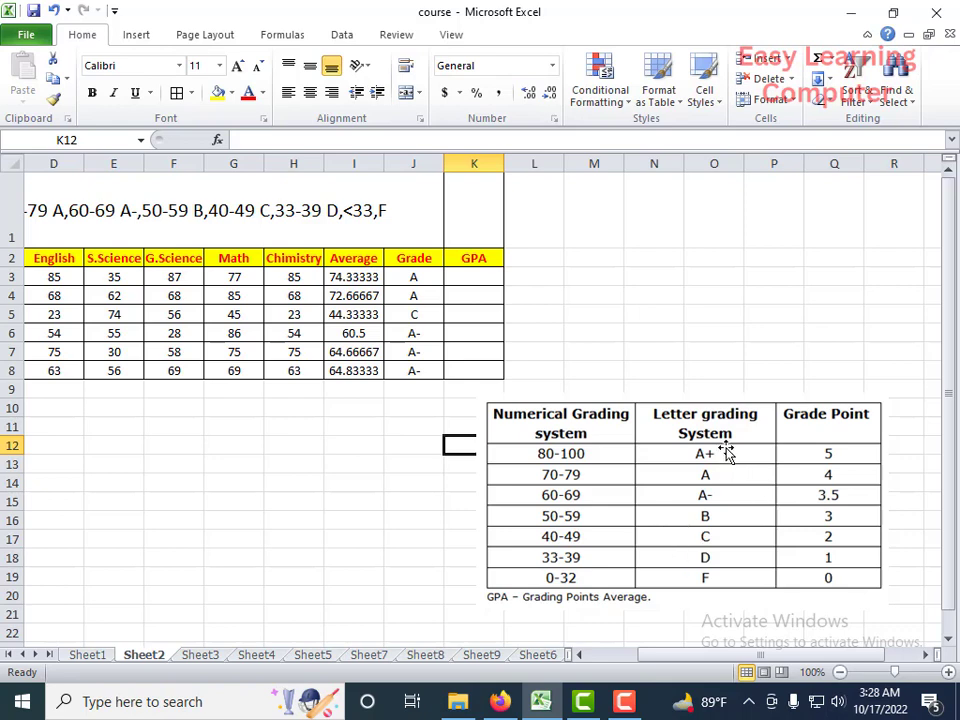
- Start a new formula in GPA cell K3 with =if(
scroll(727, 453, down, 3)
scroll(711, 497, up, 3)
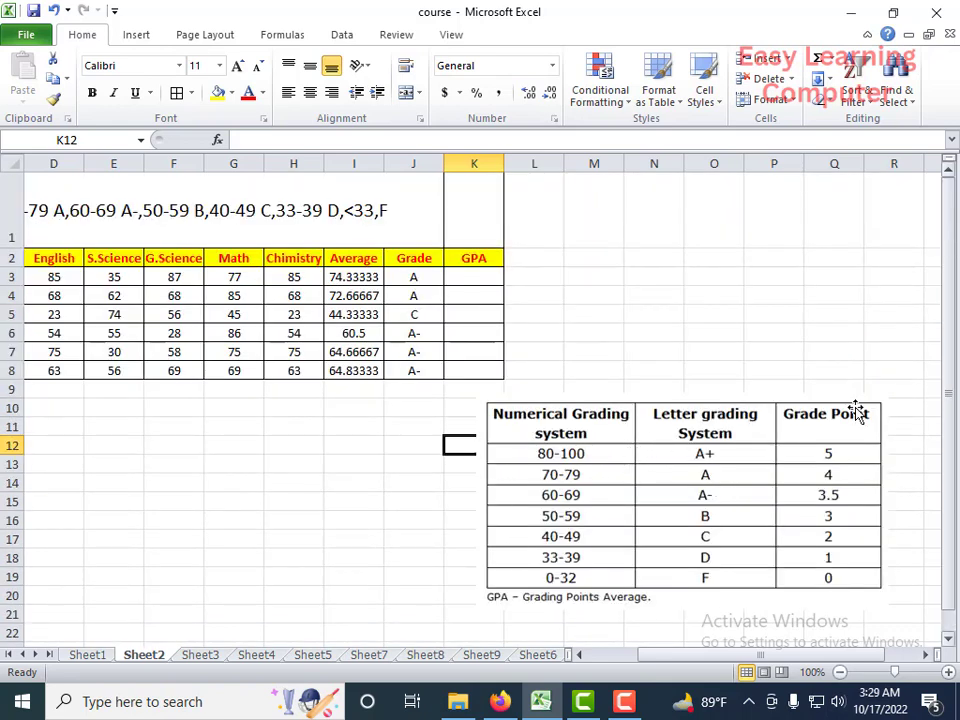
click(474, 277)
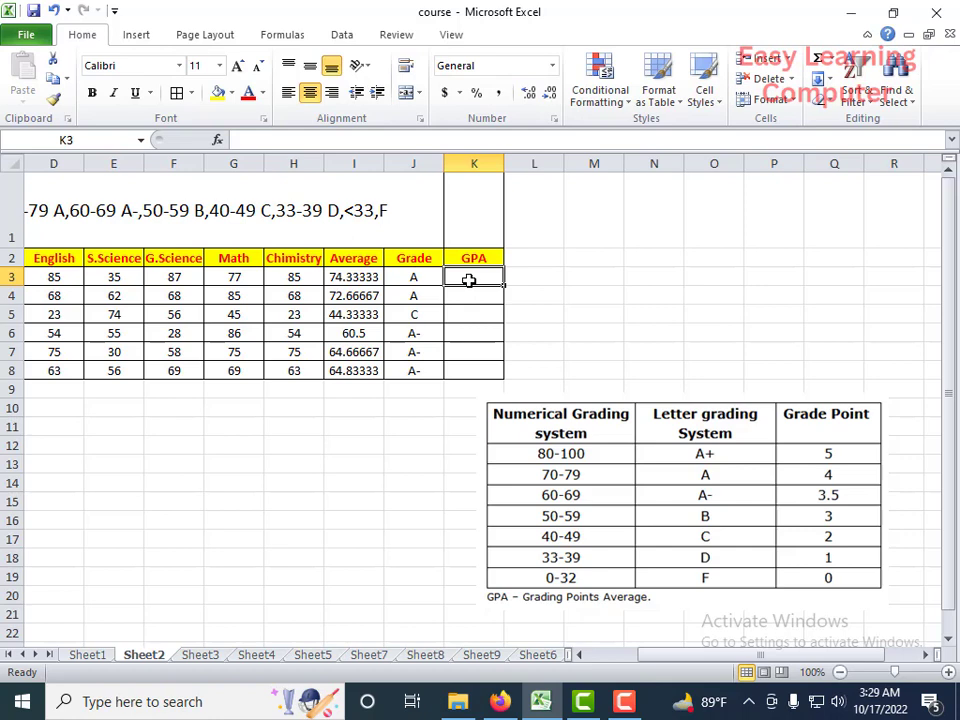
text(=)
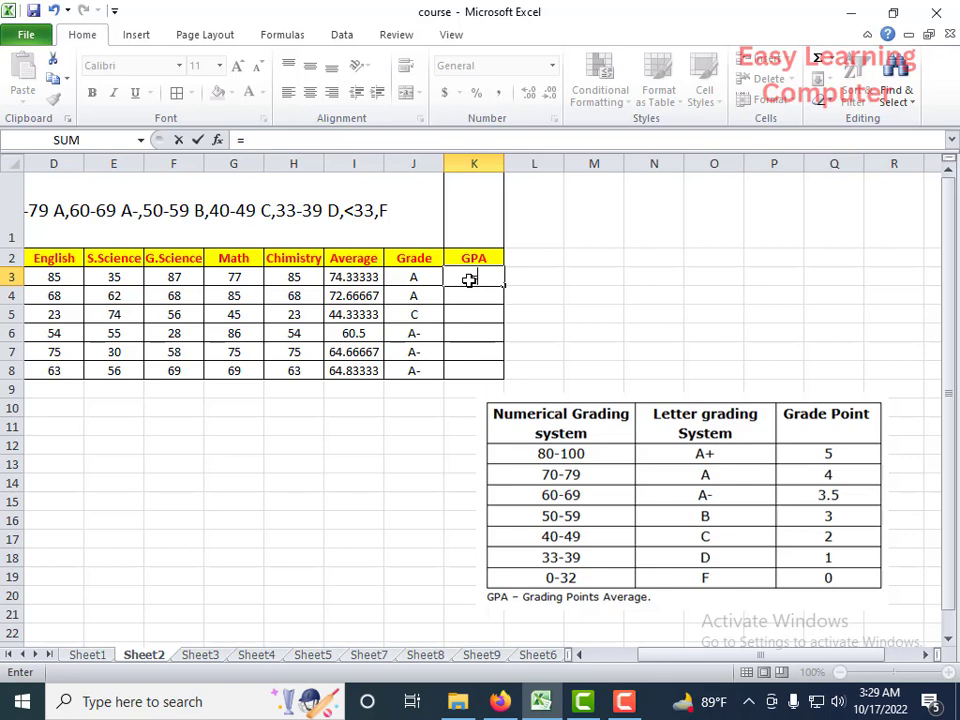
text(i)
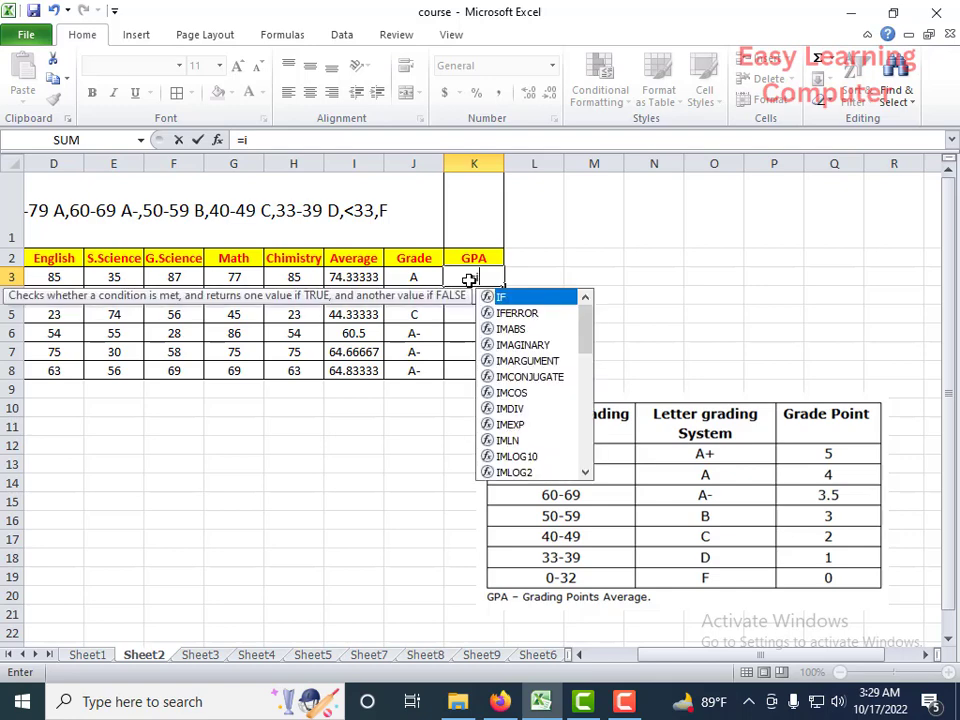
text(f)
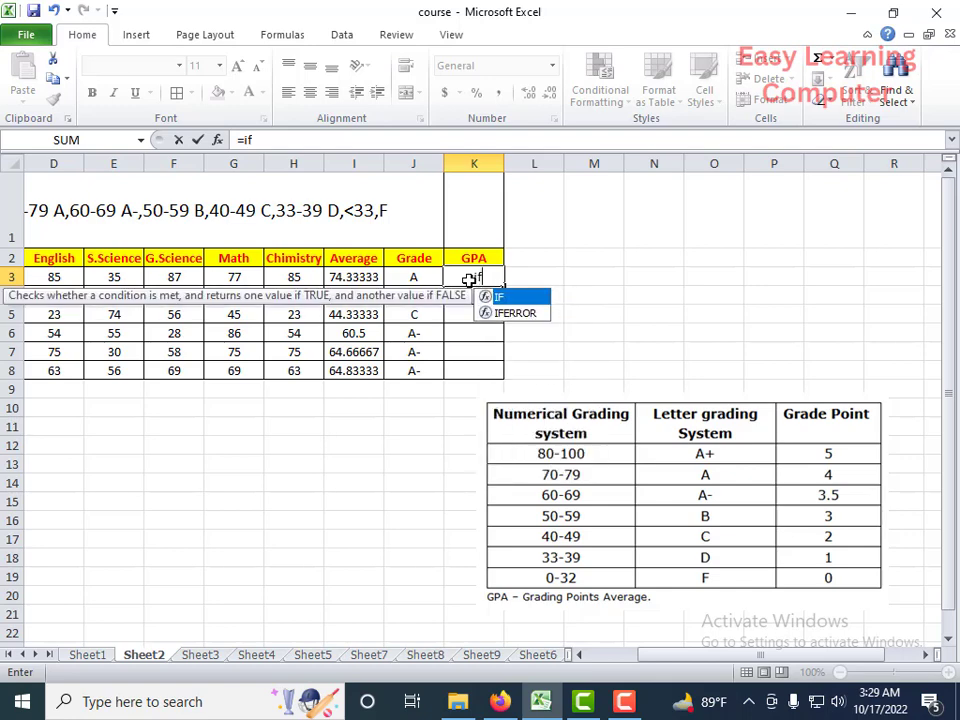
text(()
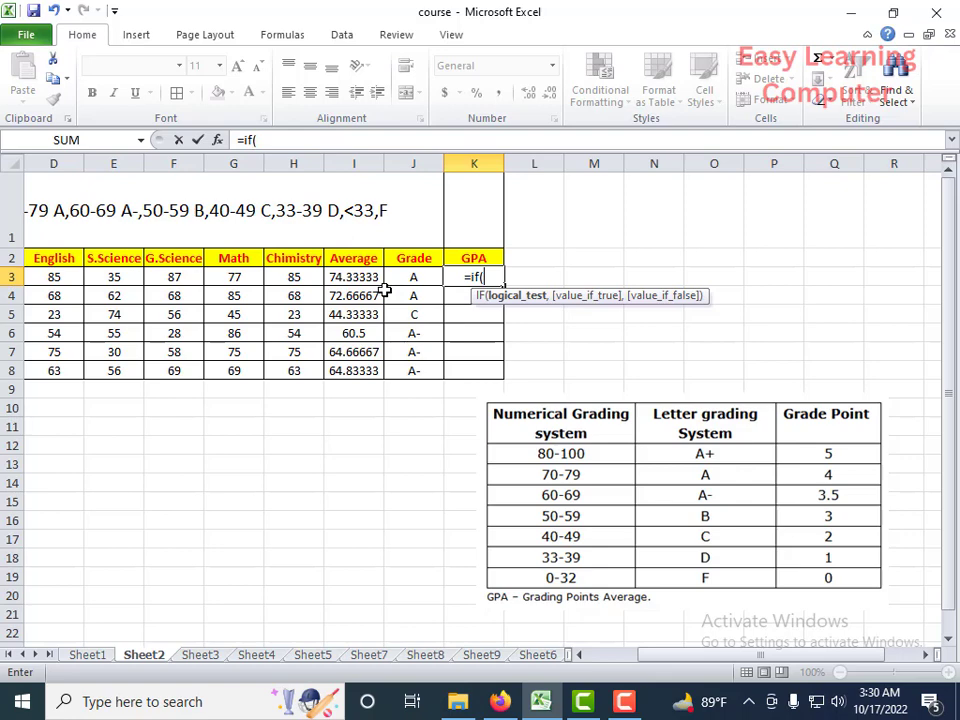
- Make K3's formula return '5' when average I3 is at least 80, then open a nested IF
click(358, 280)
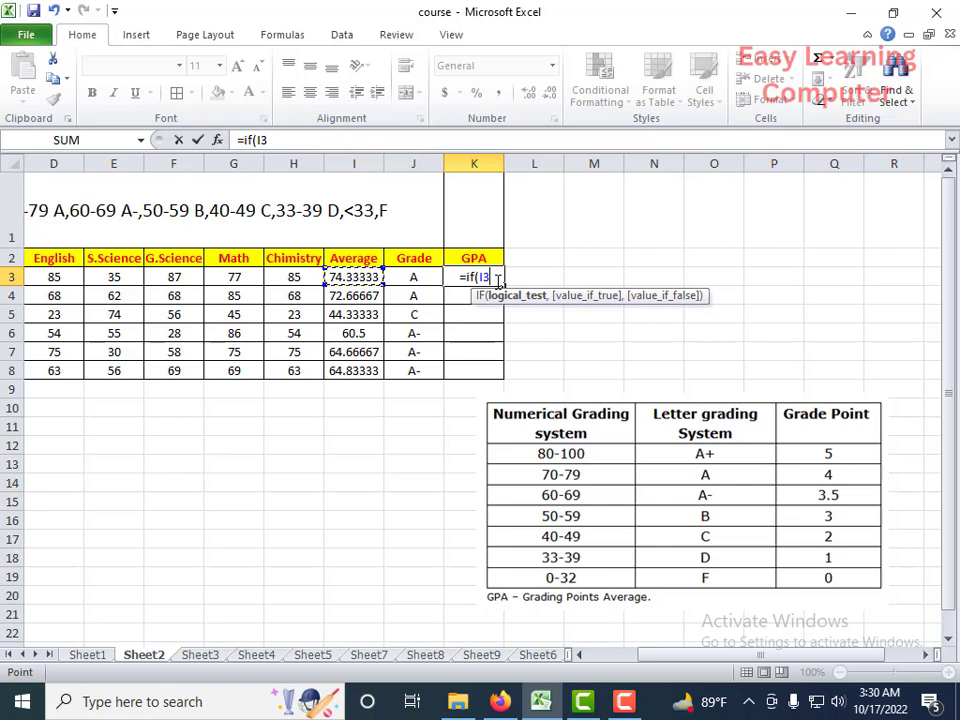
text(>)
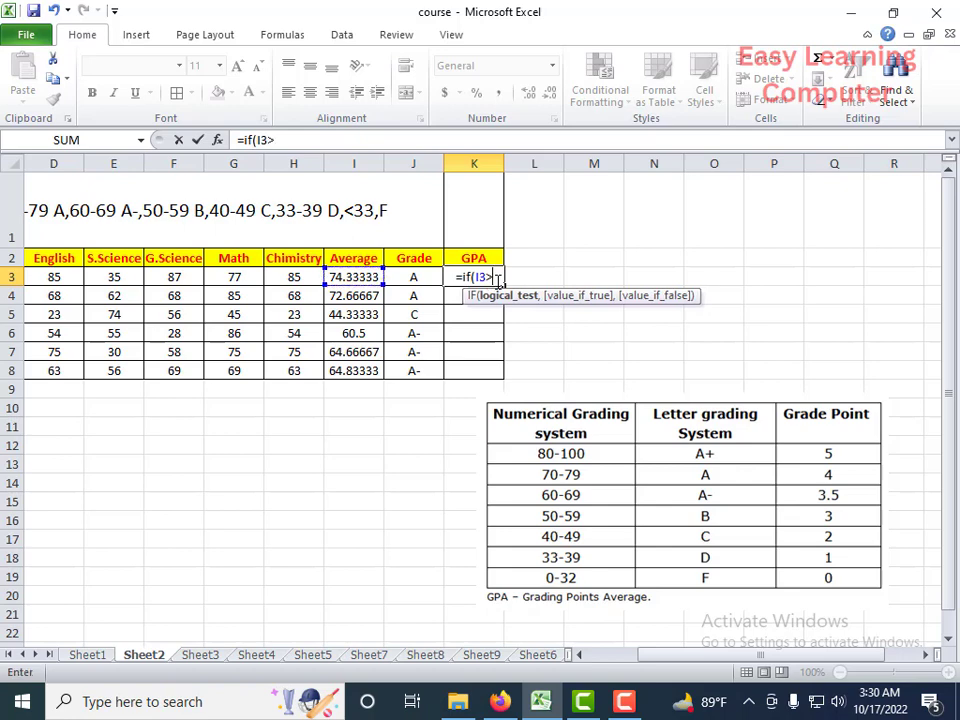
text(=)
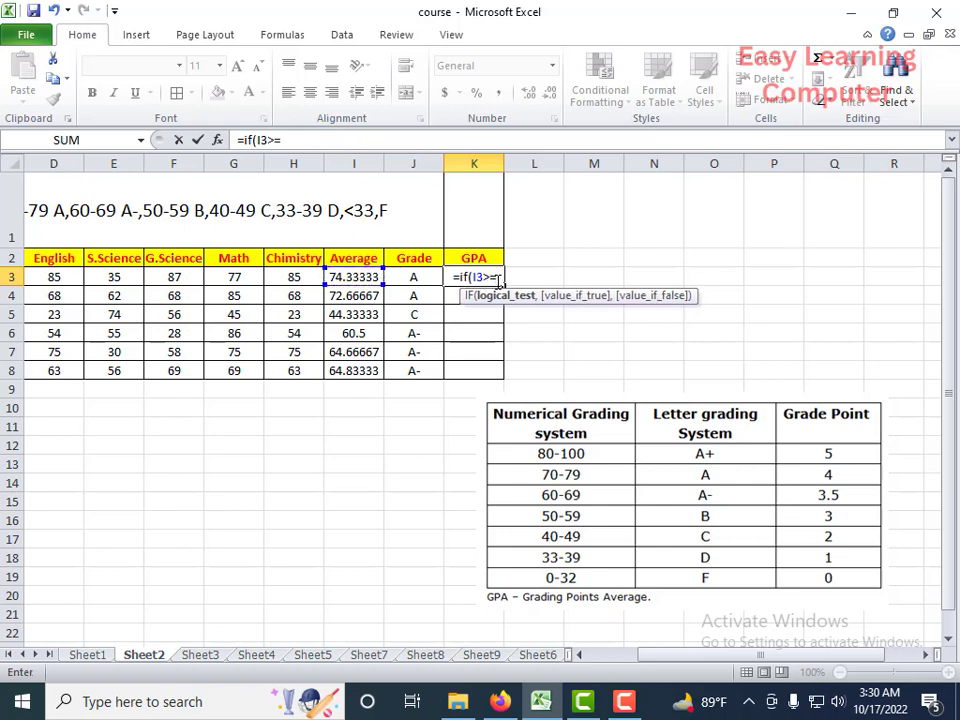
text(80)
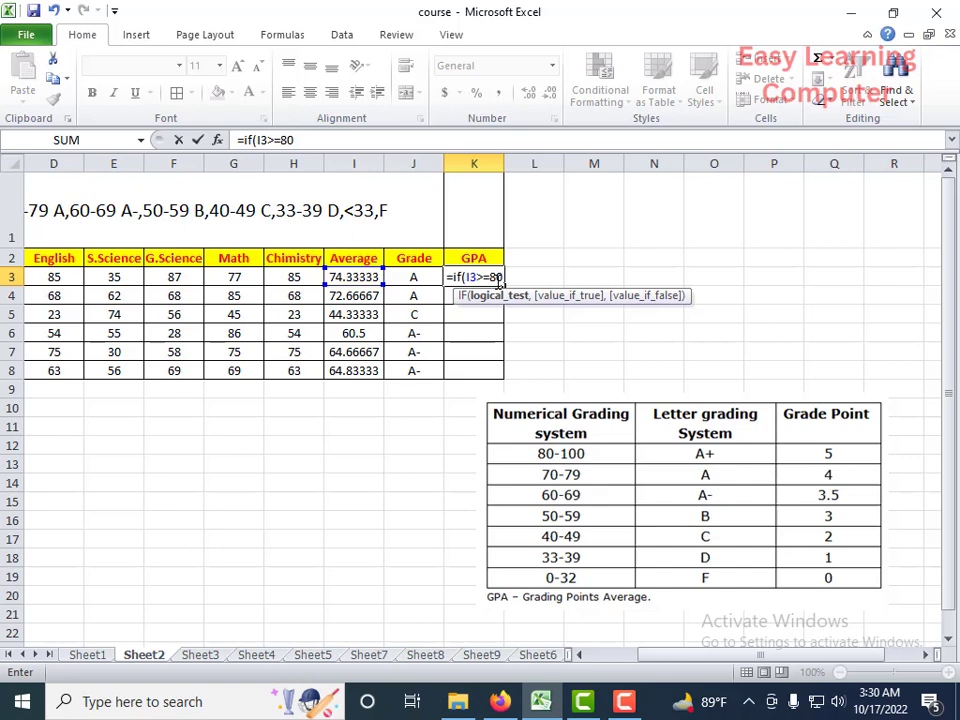
text(,)
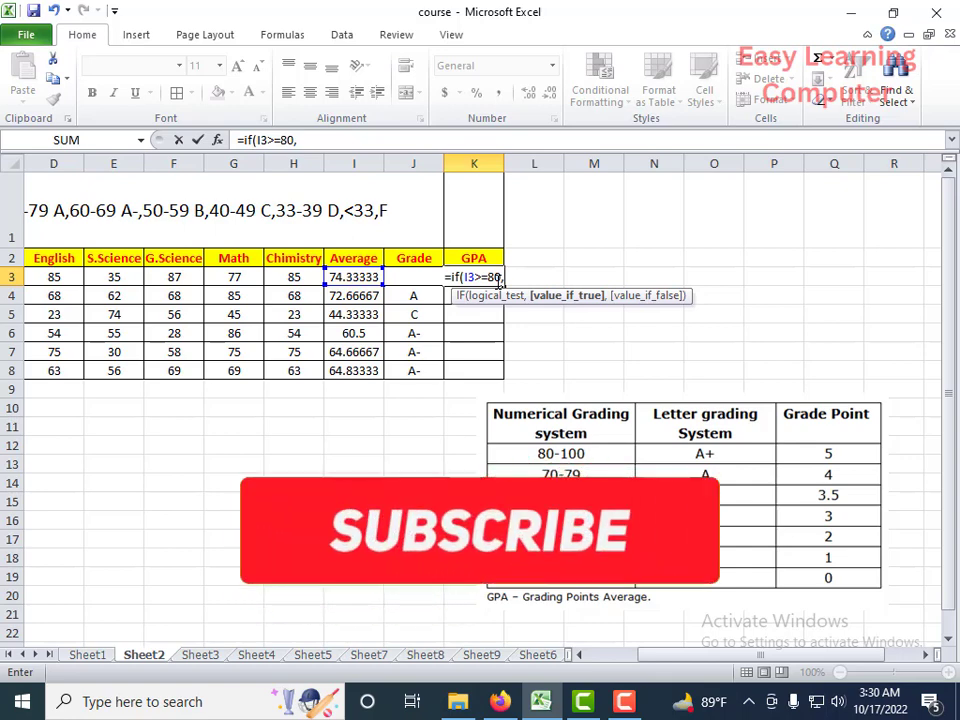
text(")
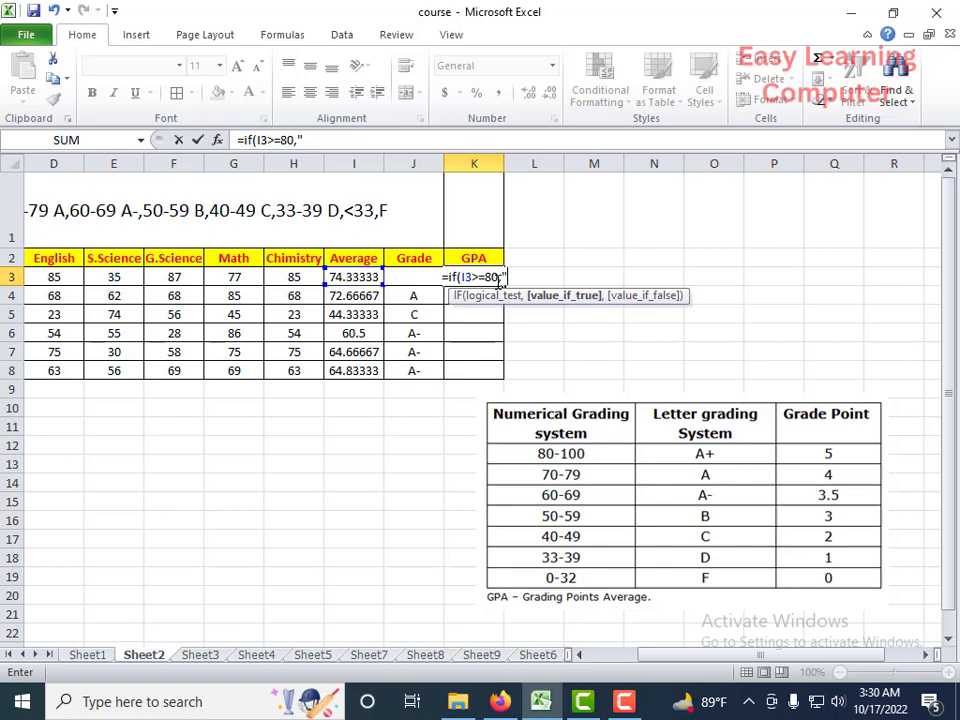
text(5)
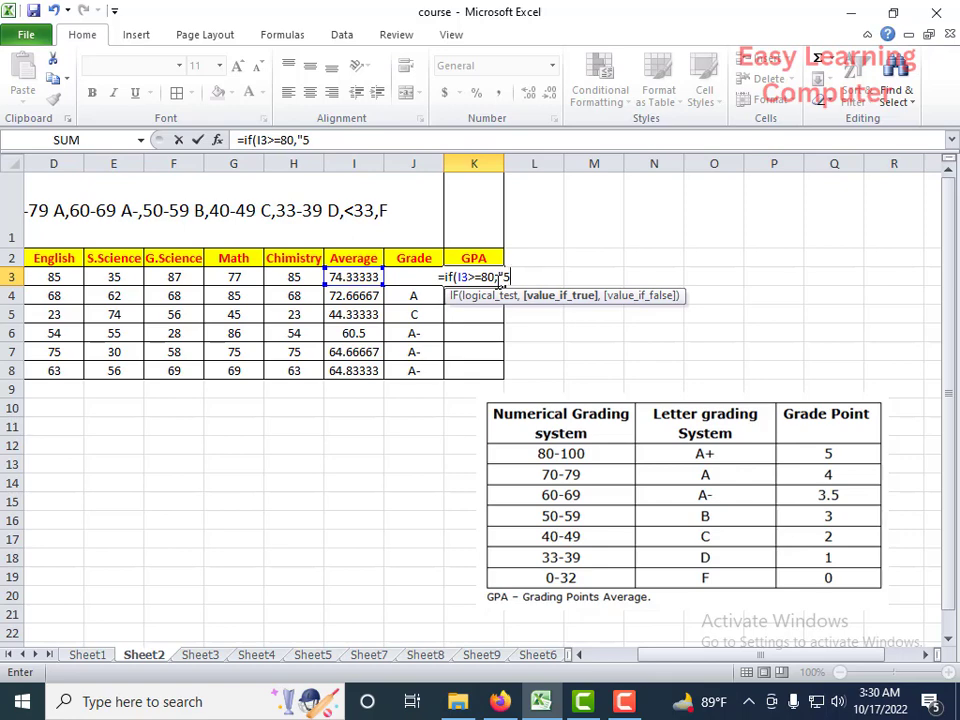
text(")
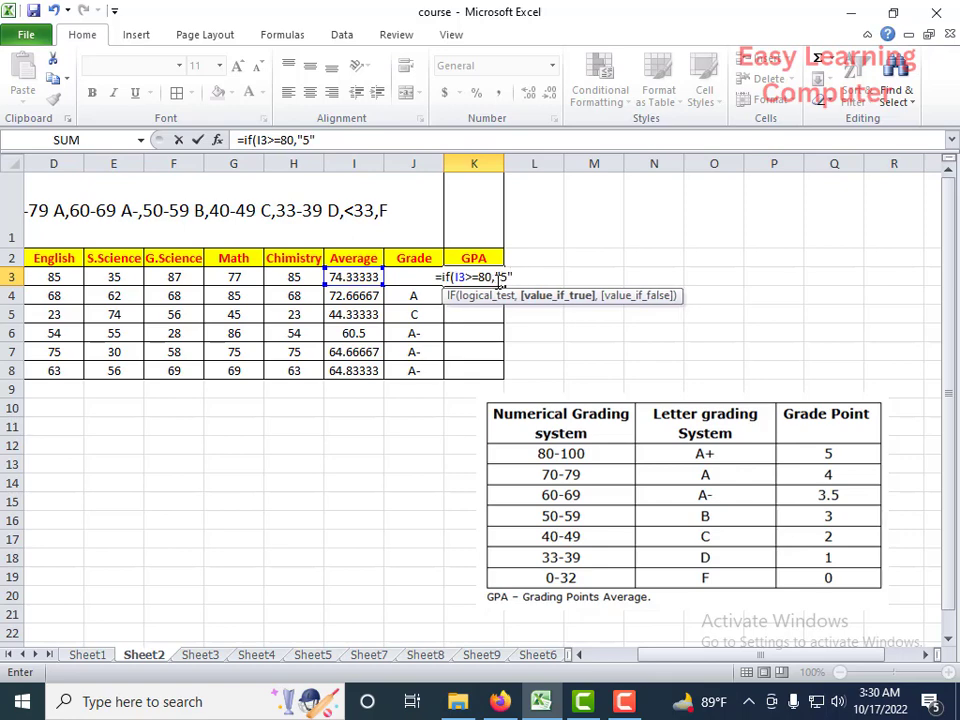
text(,)
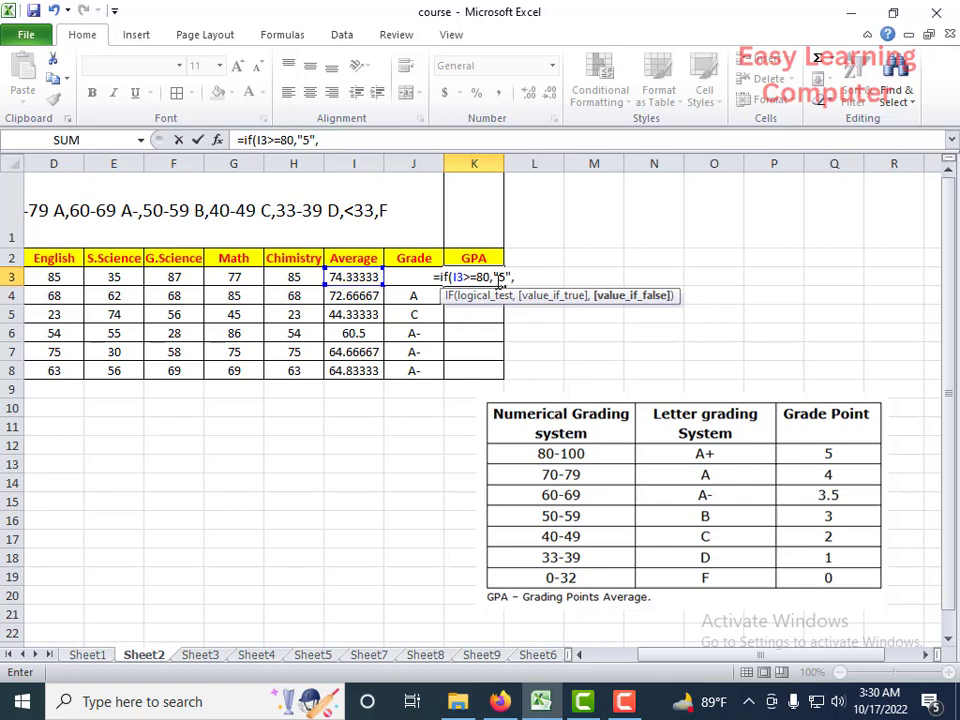
text(if)
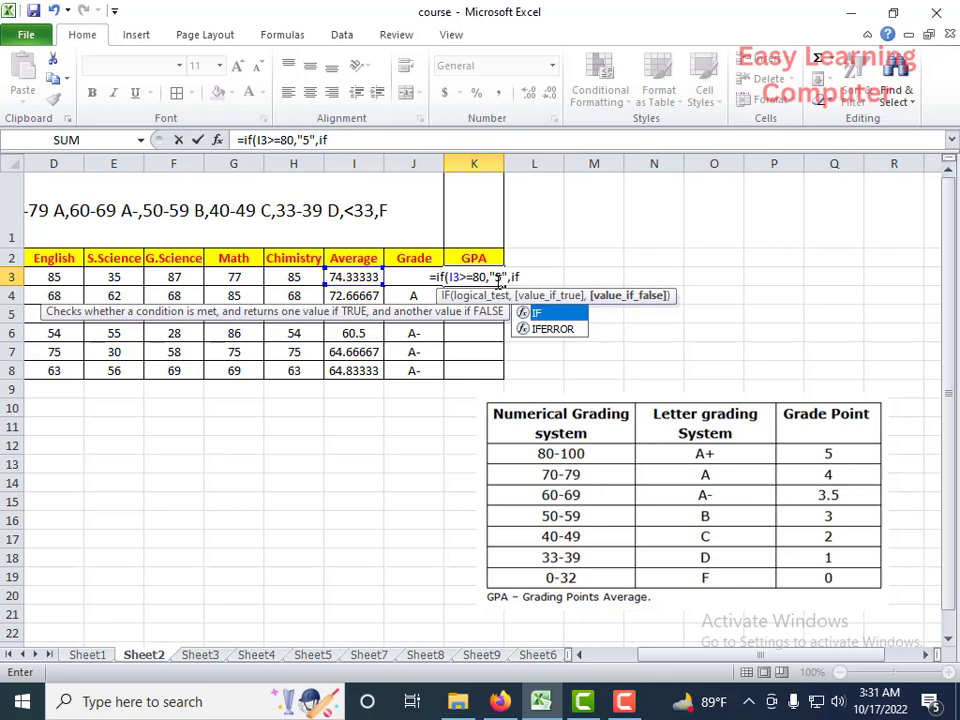
text(()
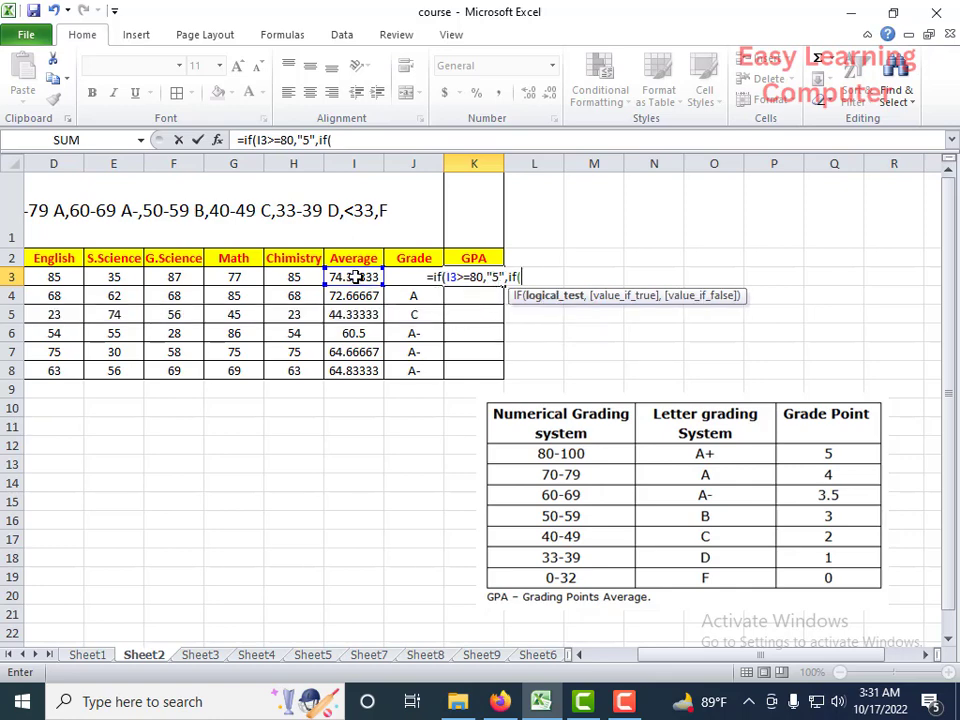
- Add the nested condition returning '4' when I3 is at least 70, then open another IF
click(352, 277)
text(>)
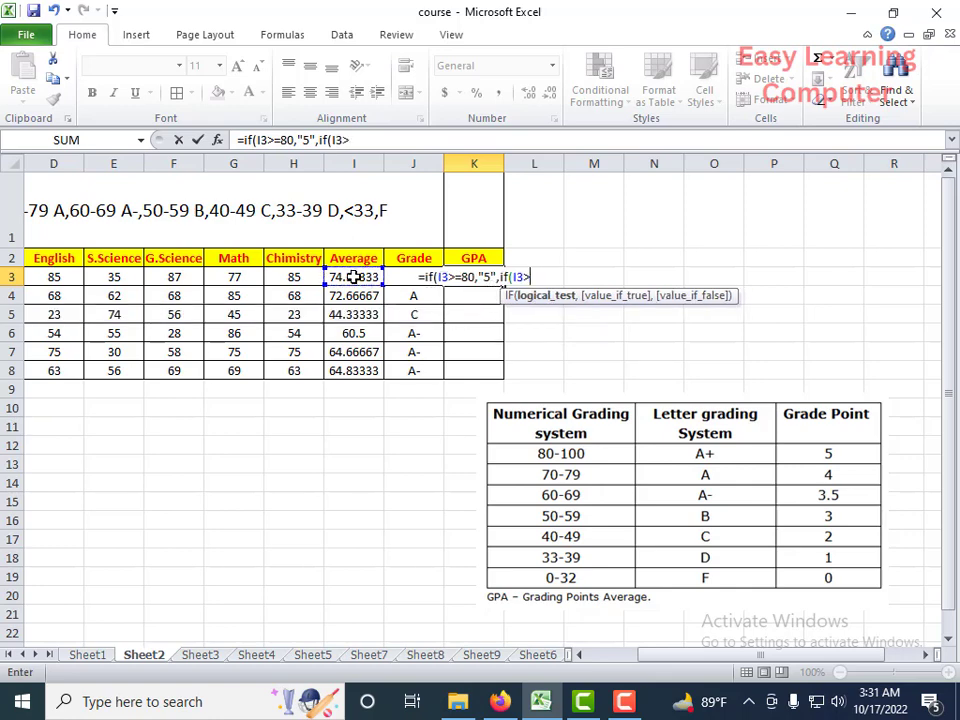
text(=)
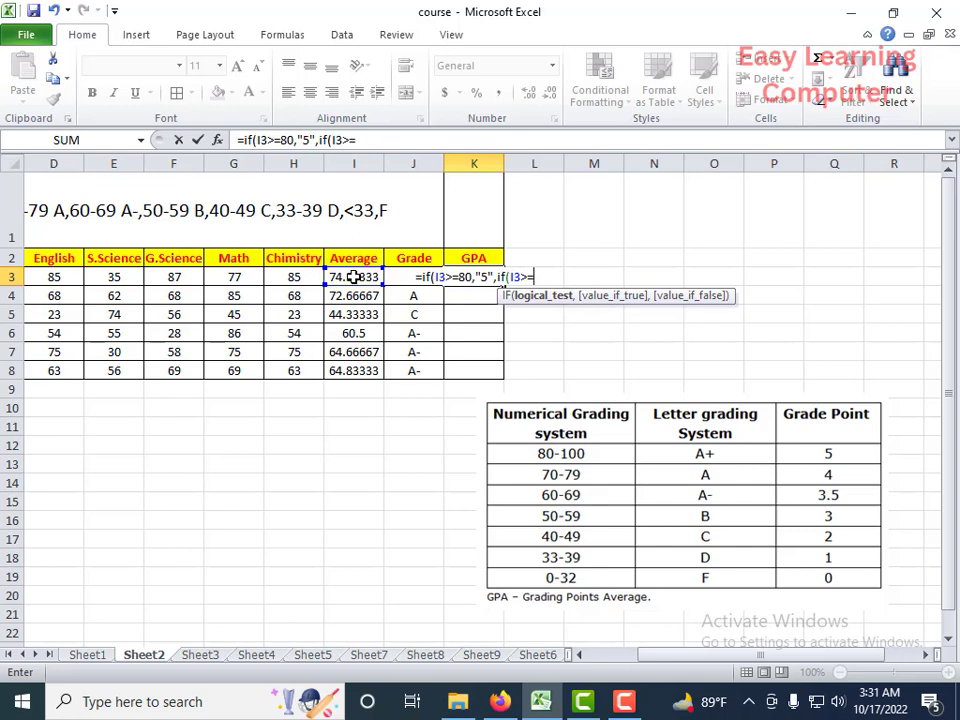
text(70)
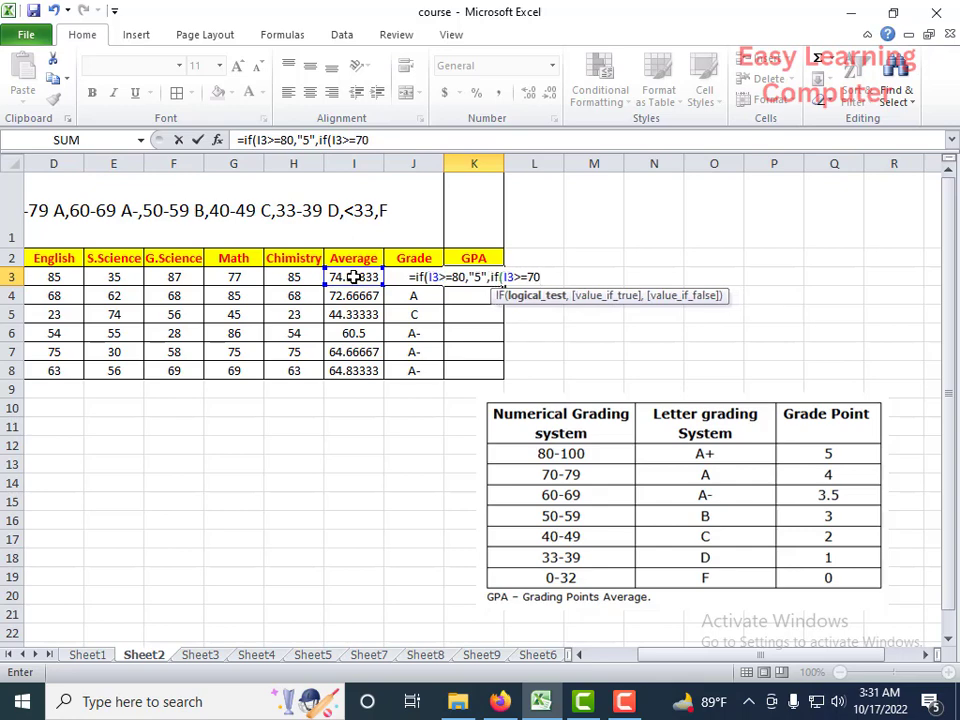
text(,")
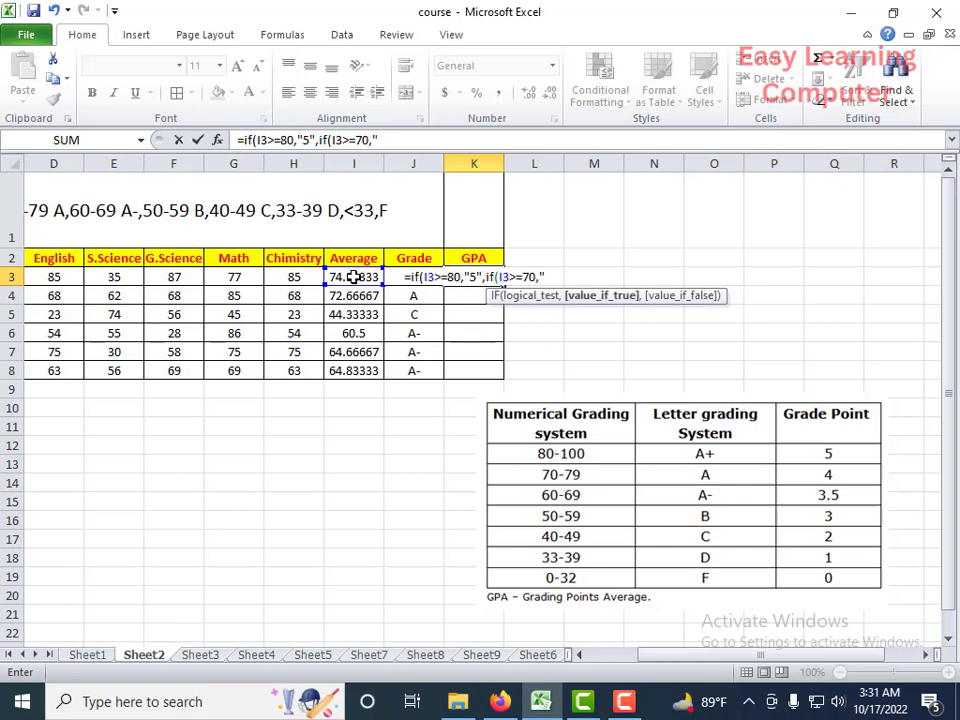
text(4)
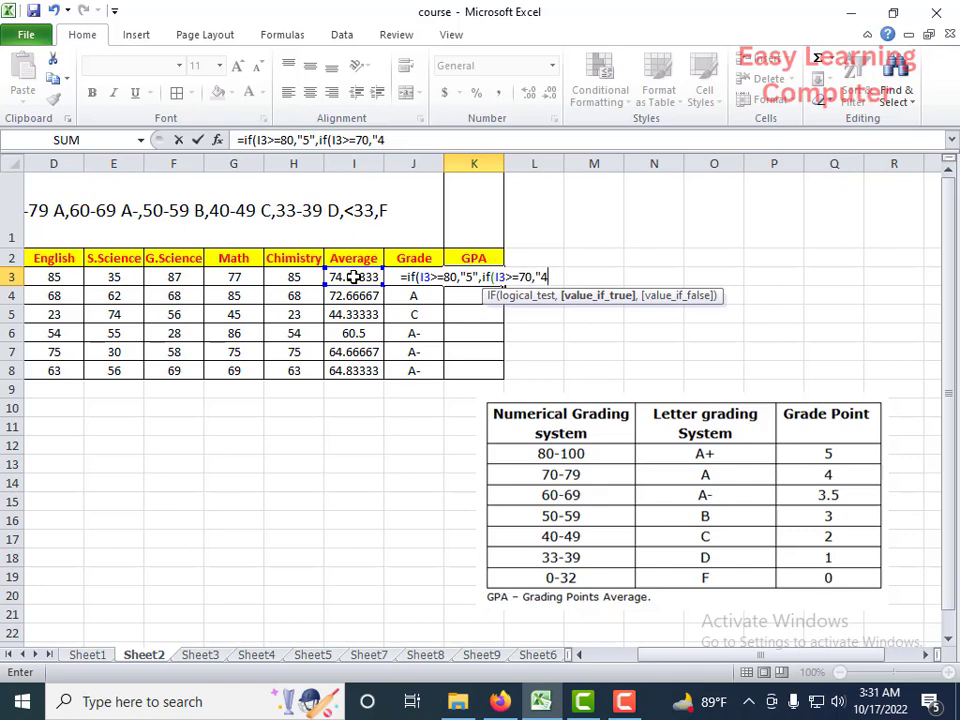
text(")
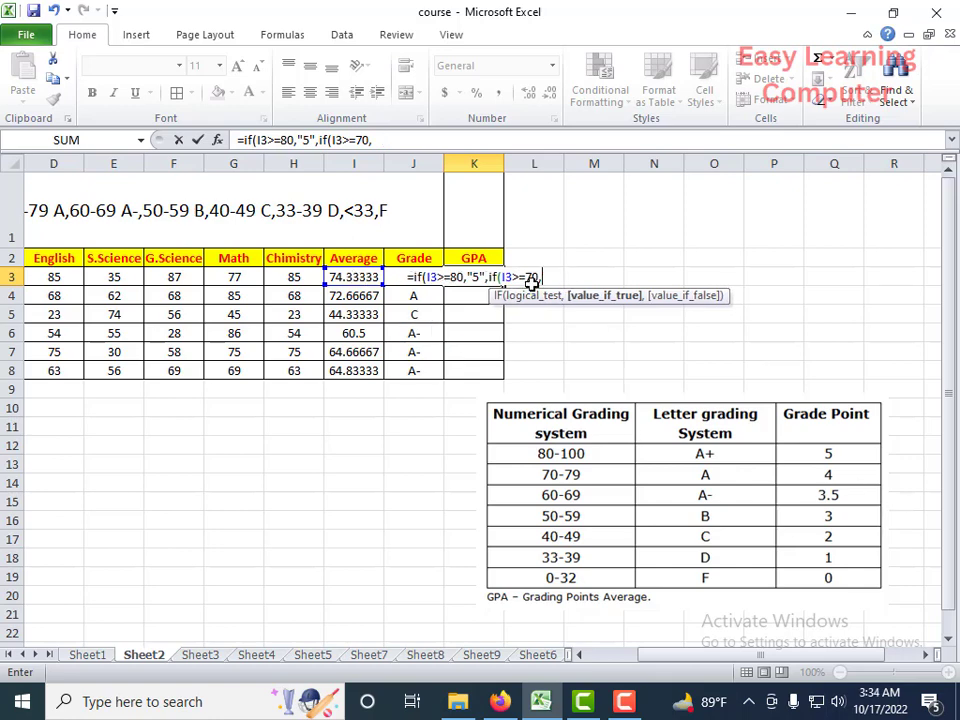
text(")
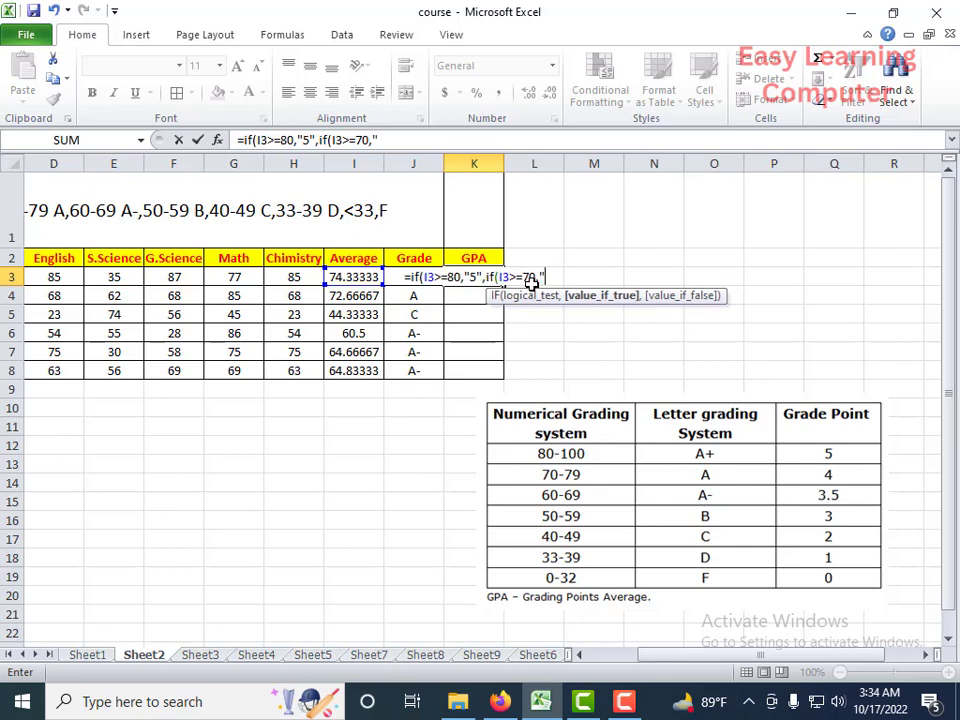
text(4)
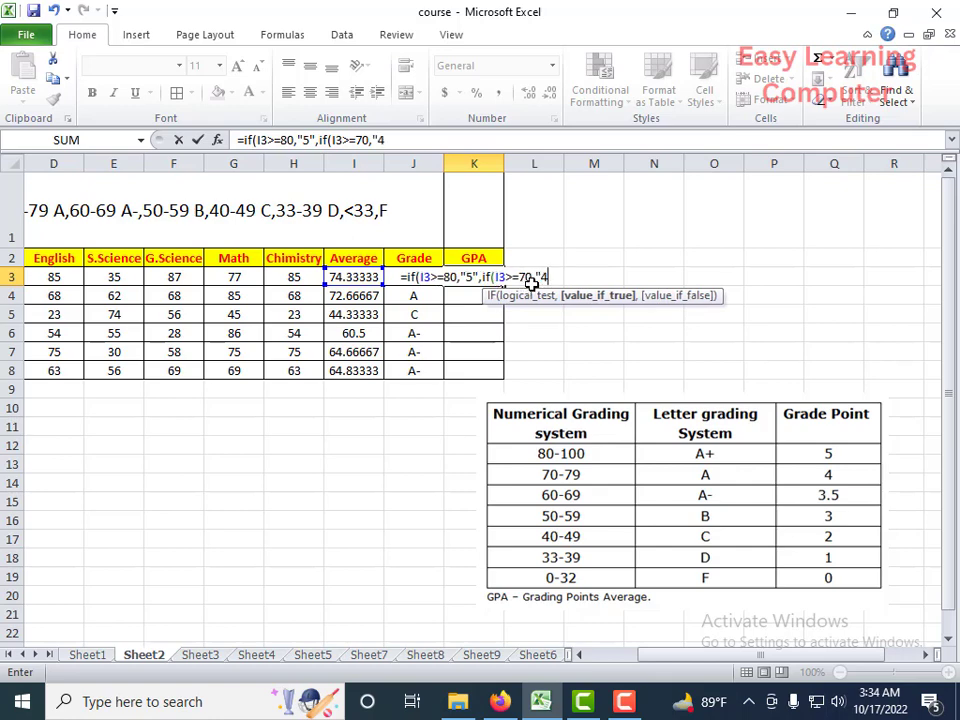
text(")
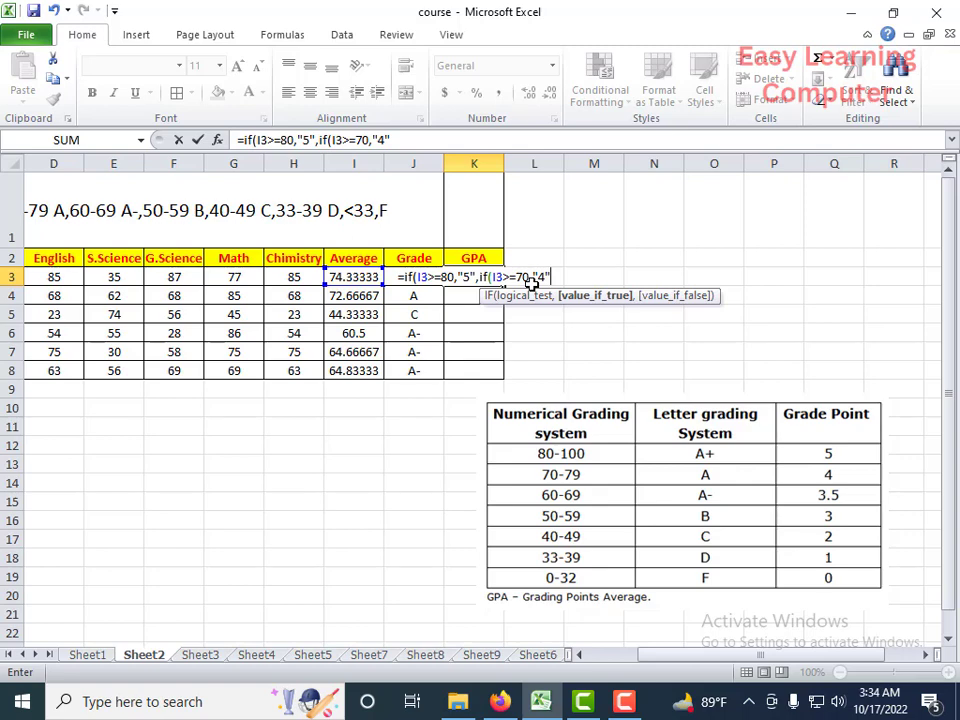
text(,)
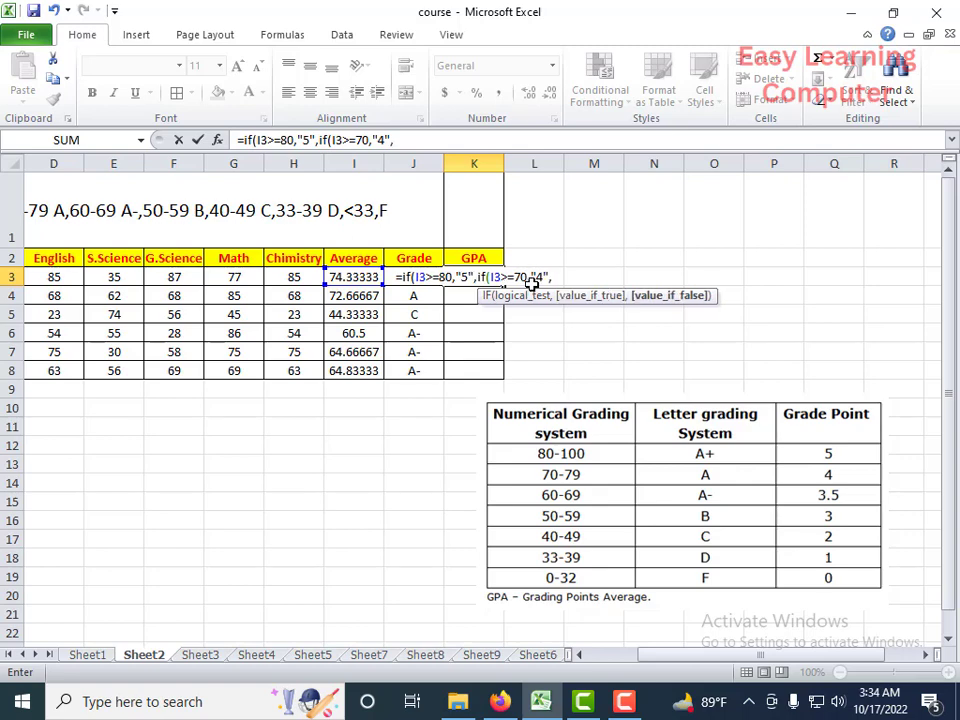
text(if)
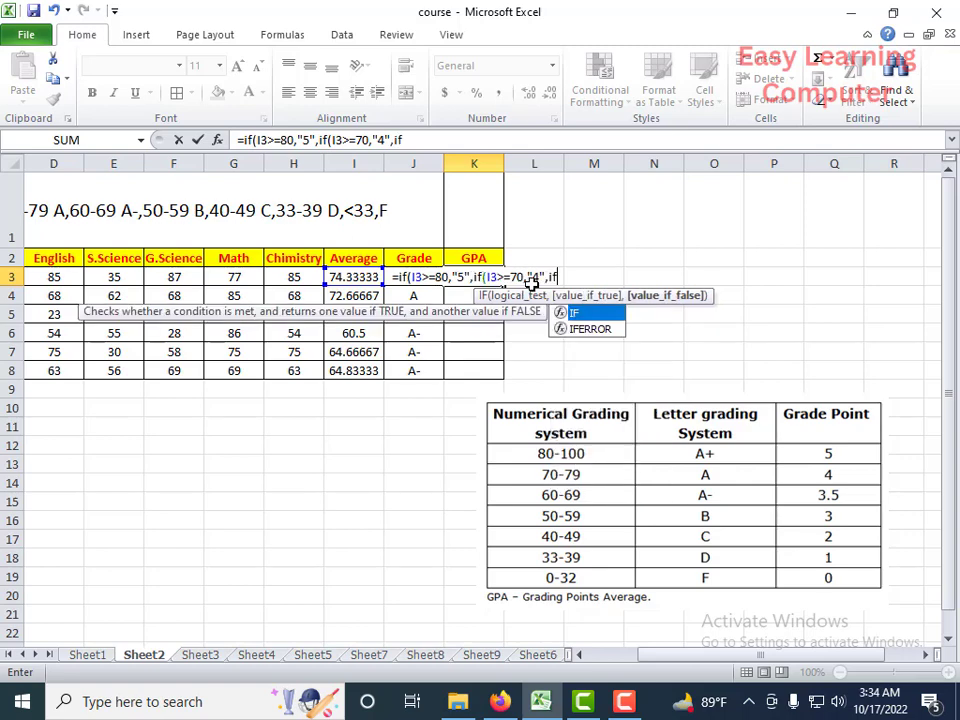
text(()
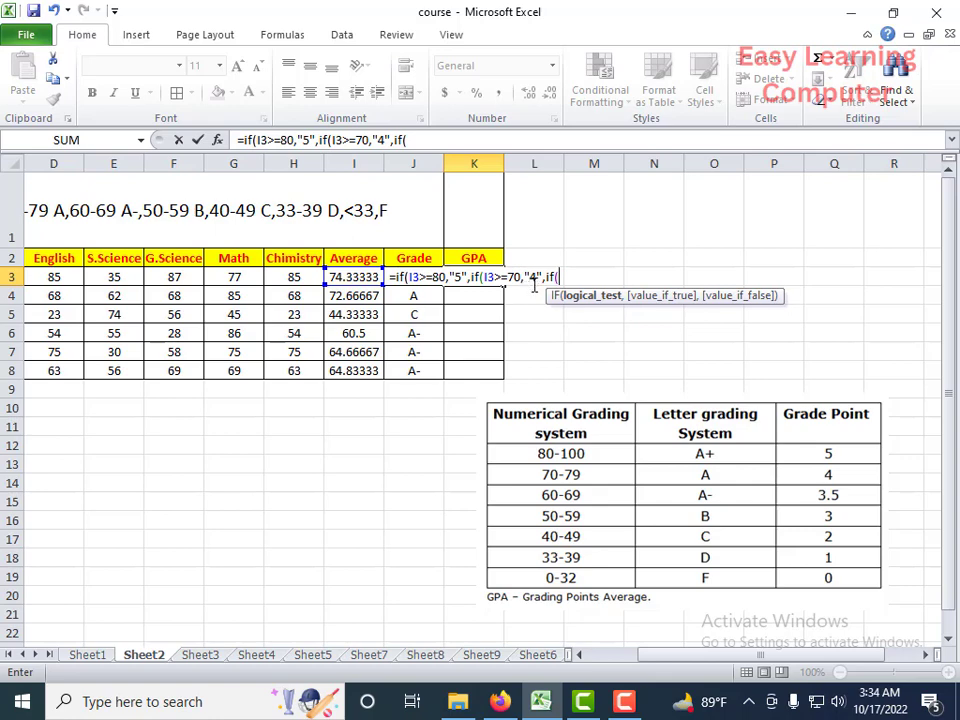
- Add the branch returning '3.50' for I3 of 60 or more, opening another nested IF
click(354, 277)
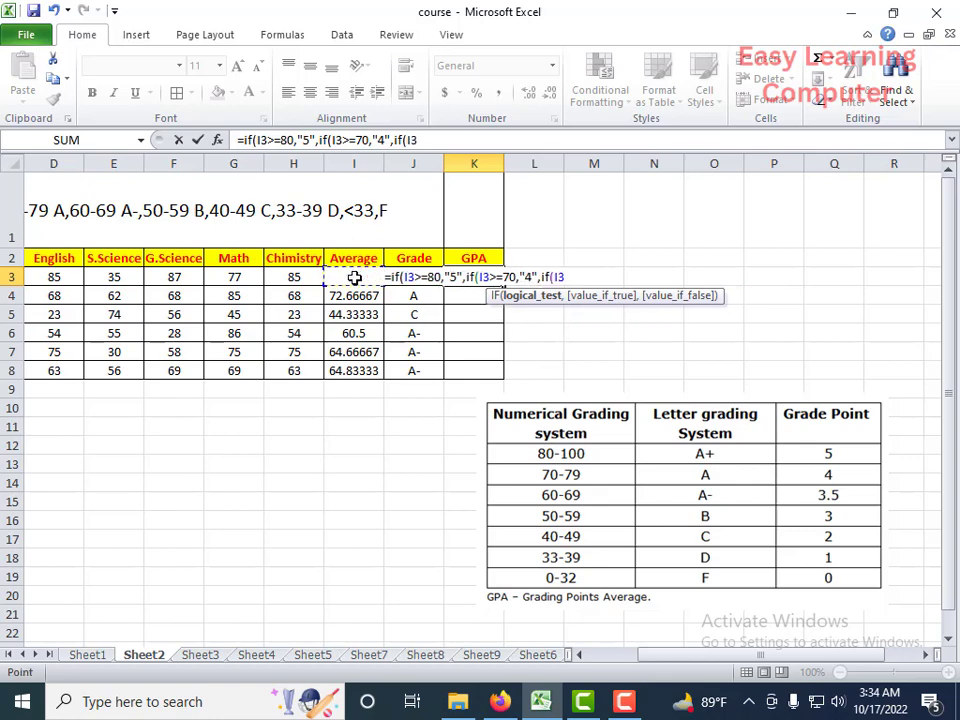
text(>)
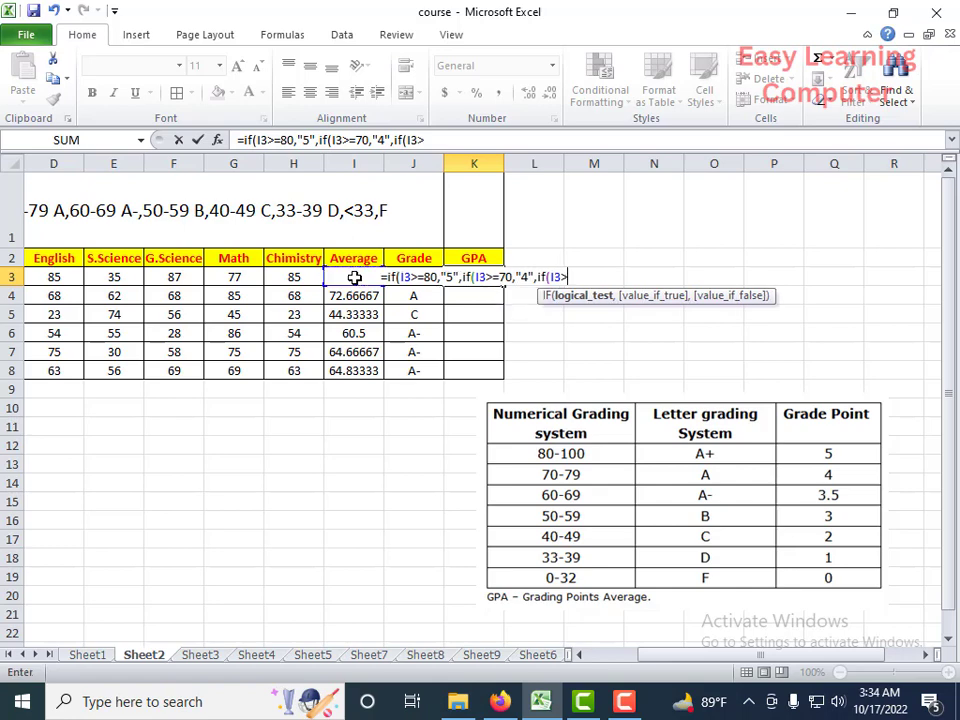
text(=)
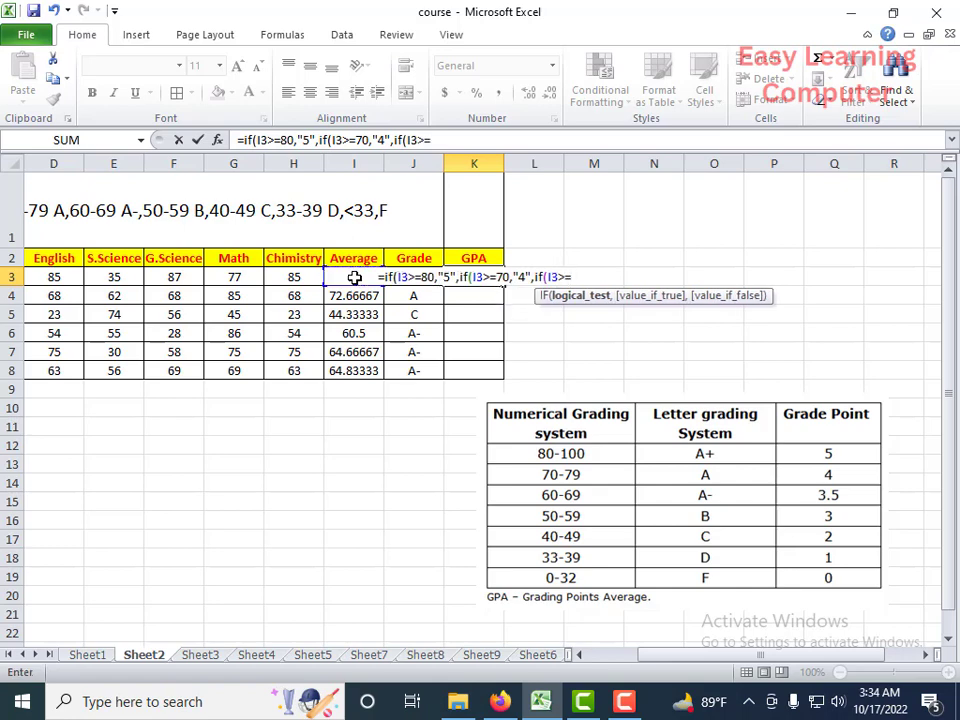
text(60)
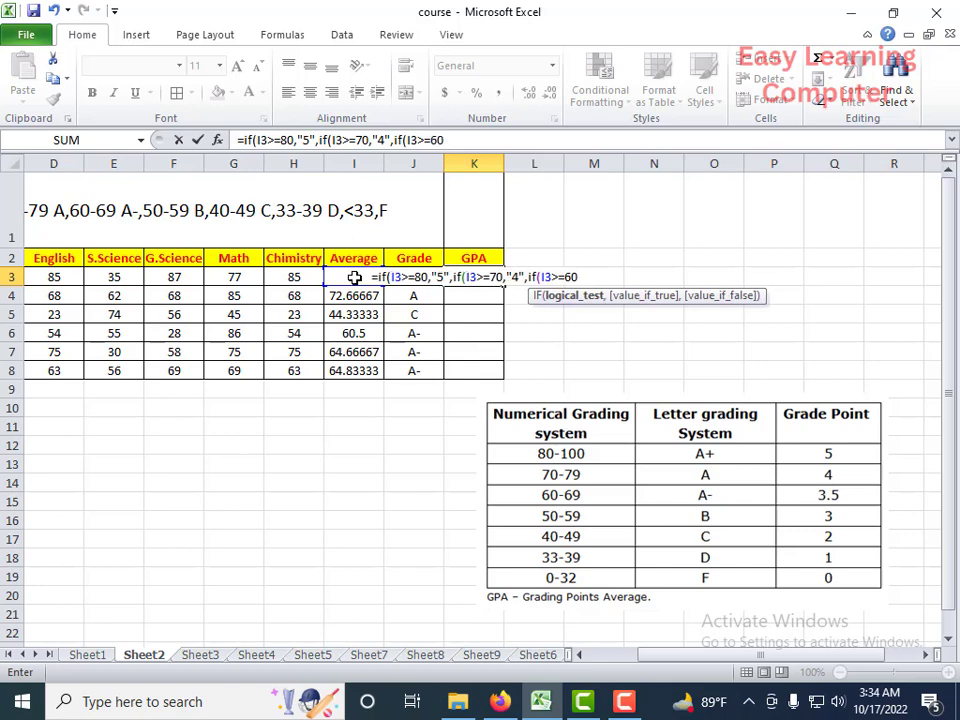
text(,")
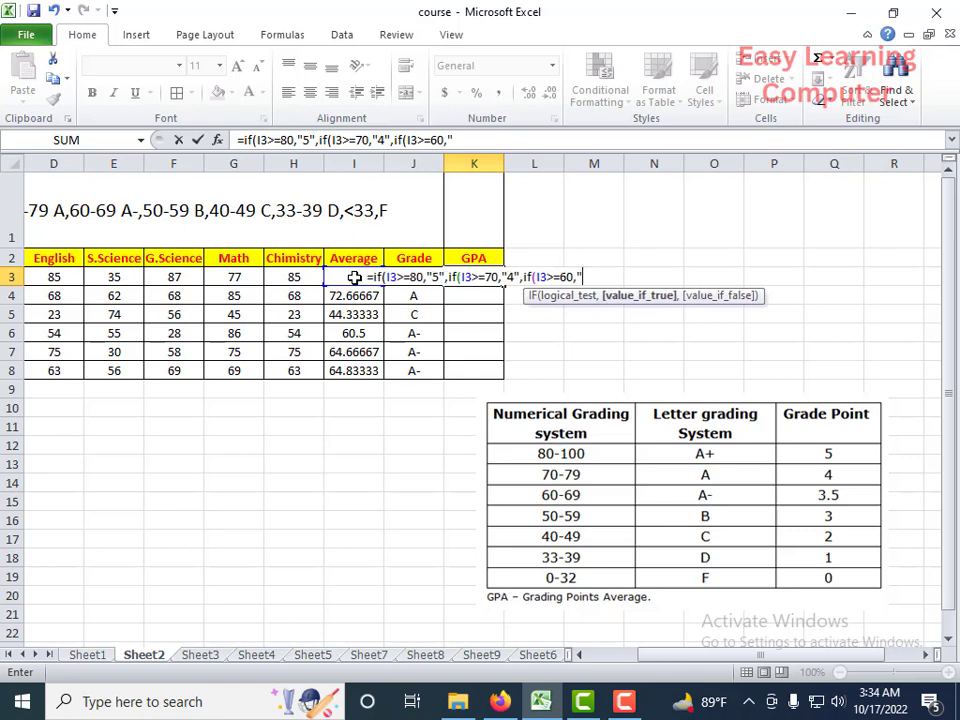
text(3.)
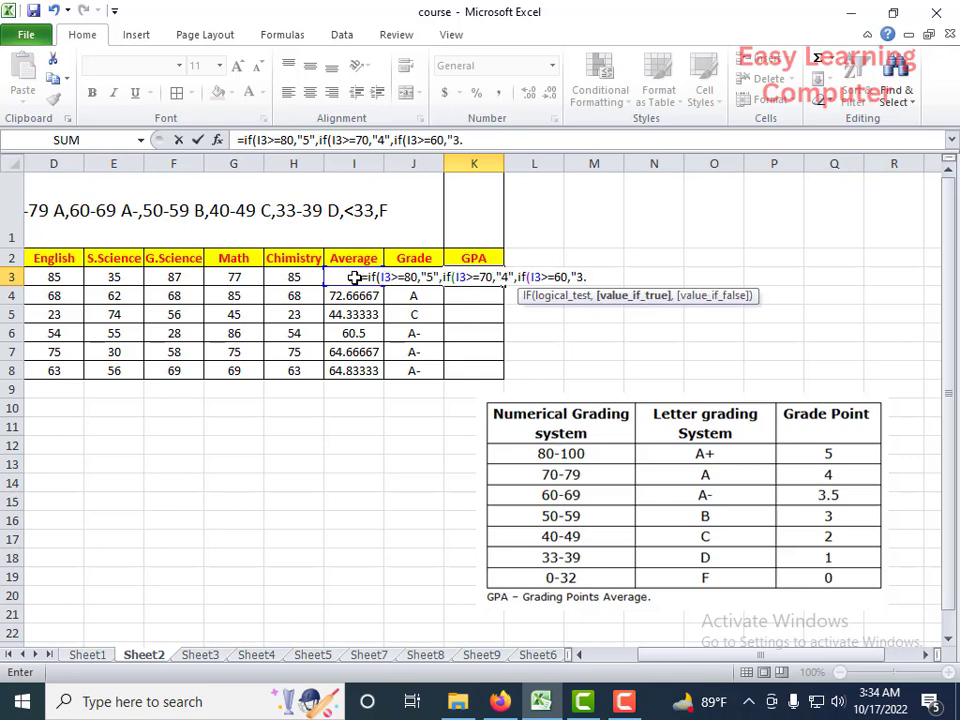
text(50)
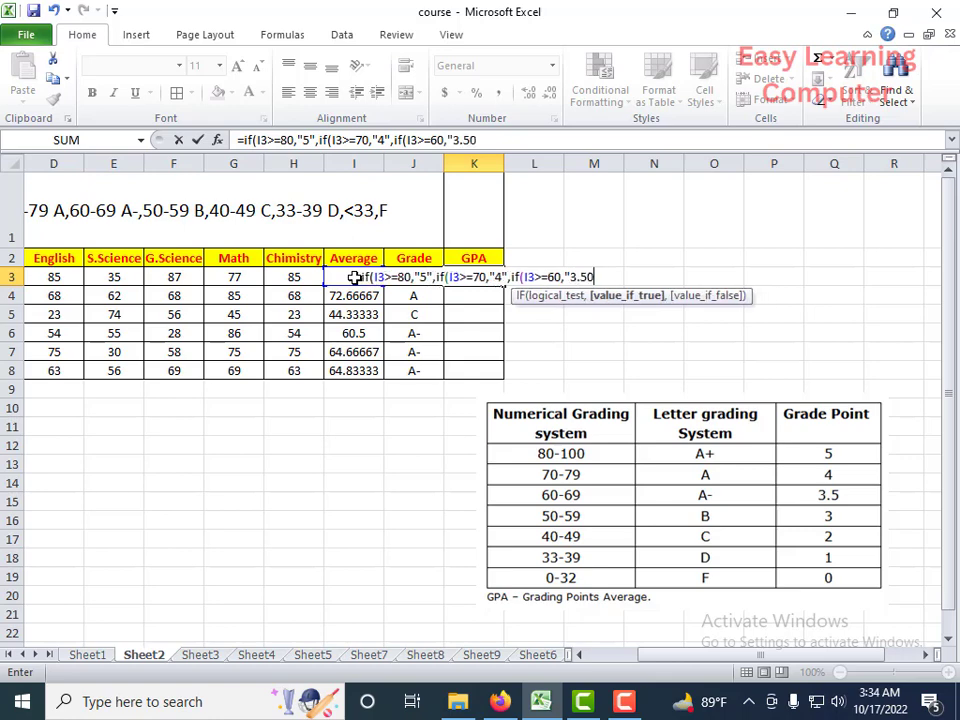
text(",)
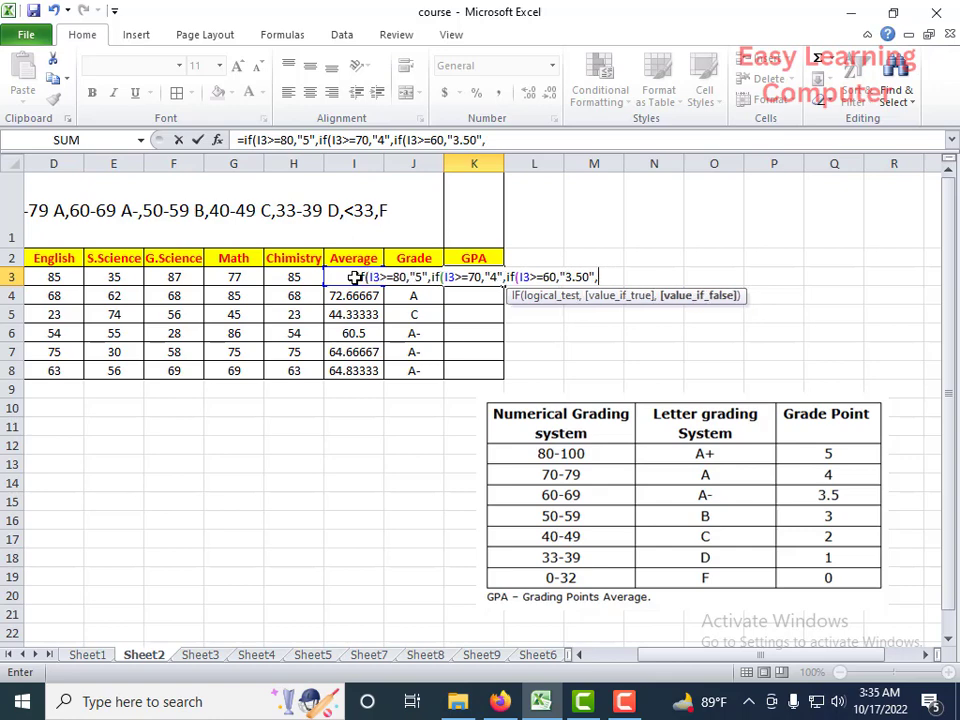
text(if)
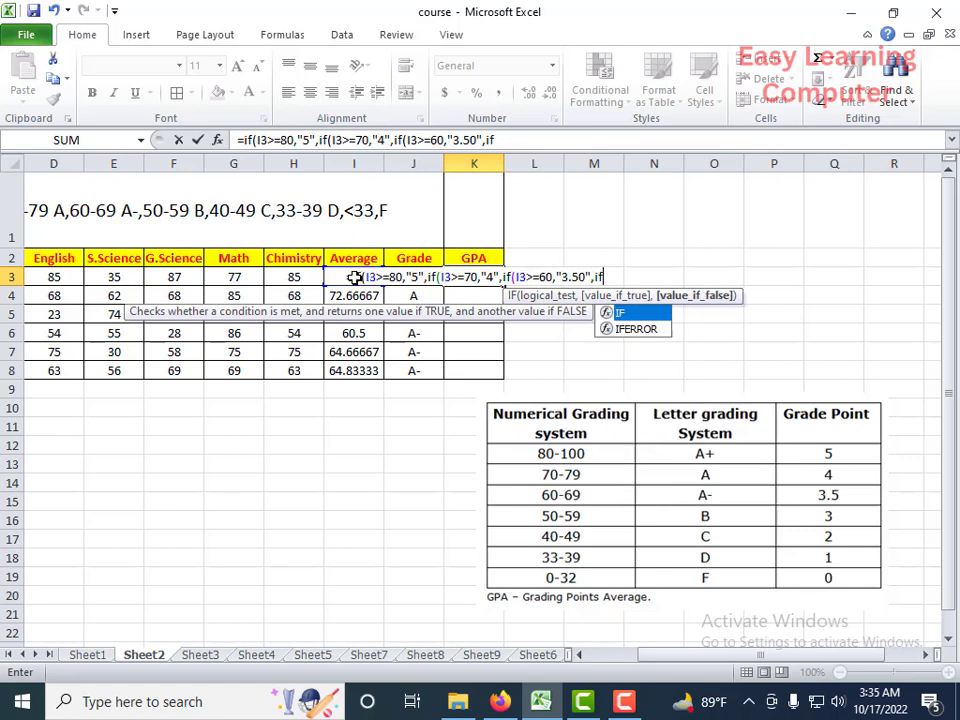
text(()
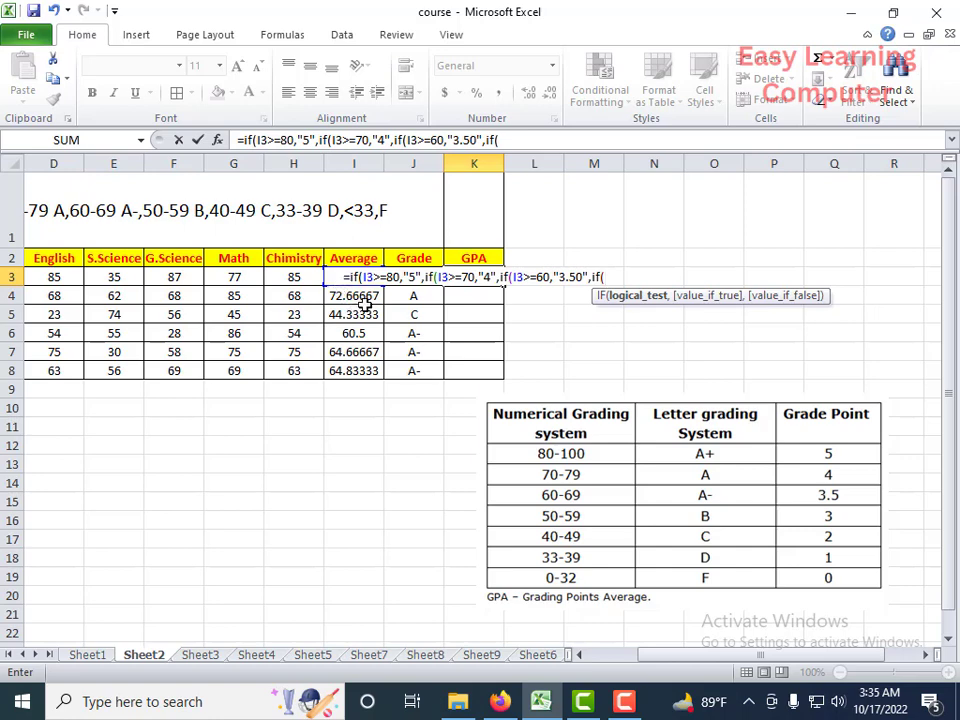
- In the formula bar, add the branch returning '3' for I3 of 50 or more
click(505, 140)
text(i)
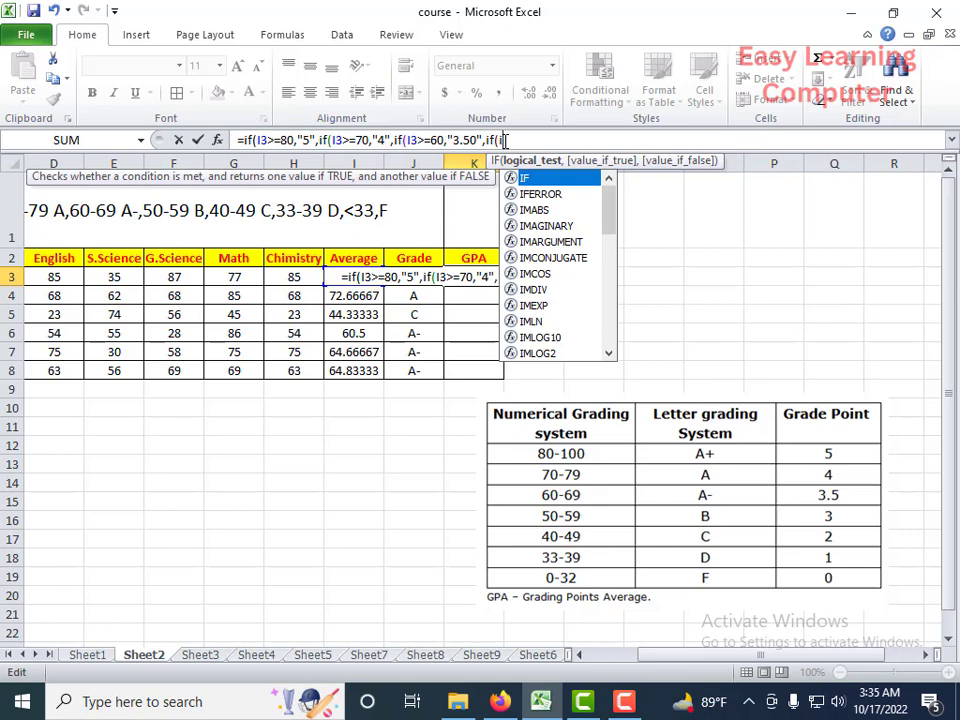
text(3)
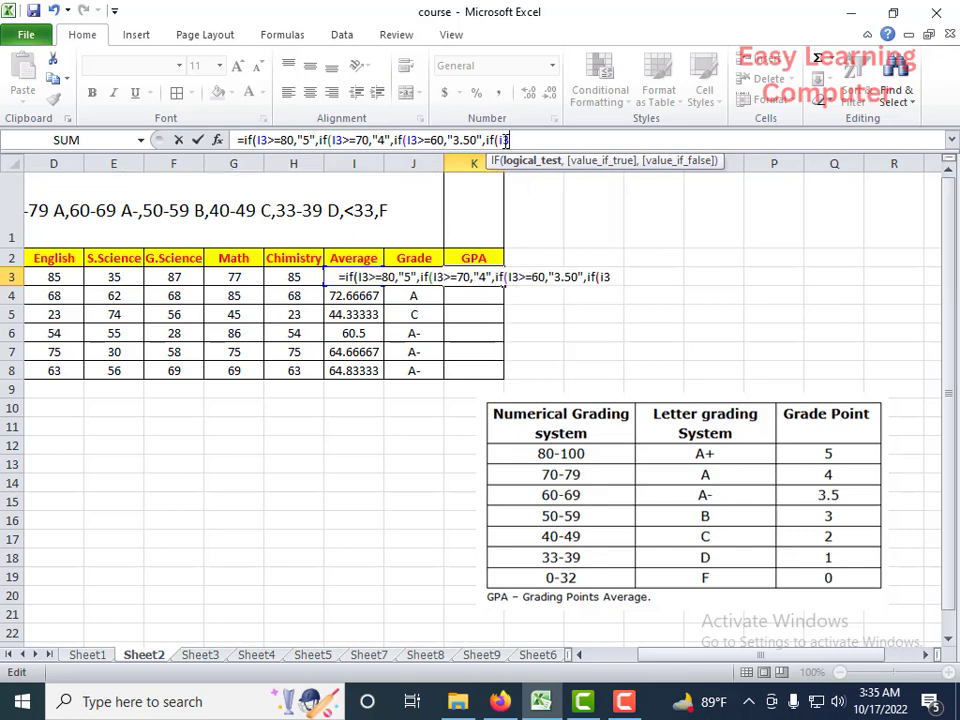
text(>)
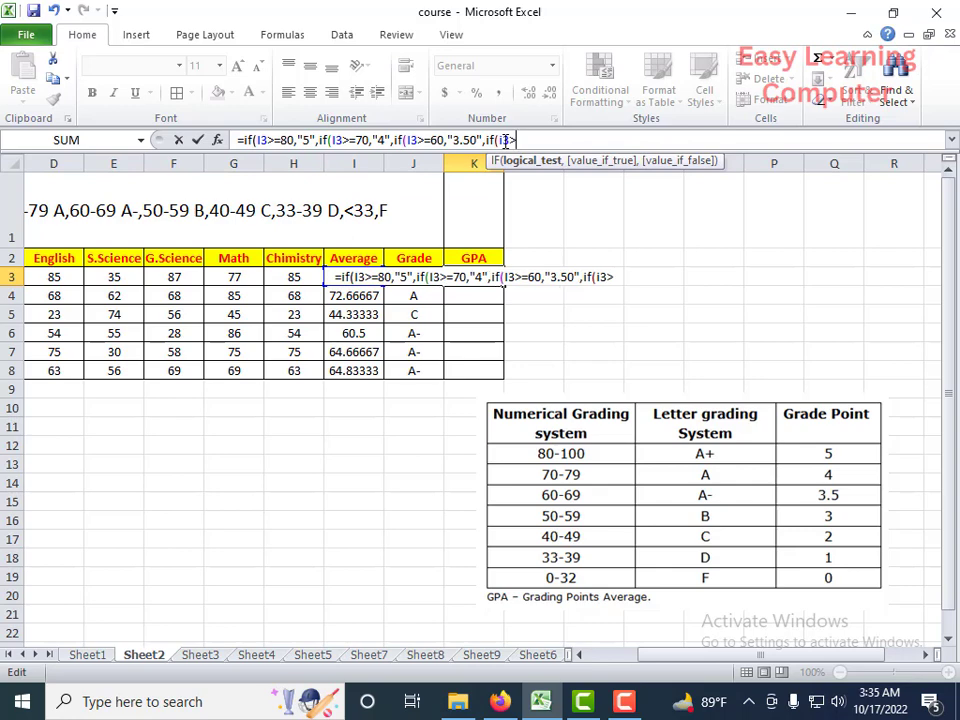
text(=5)
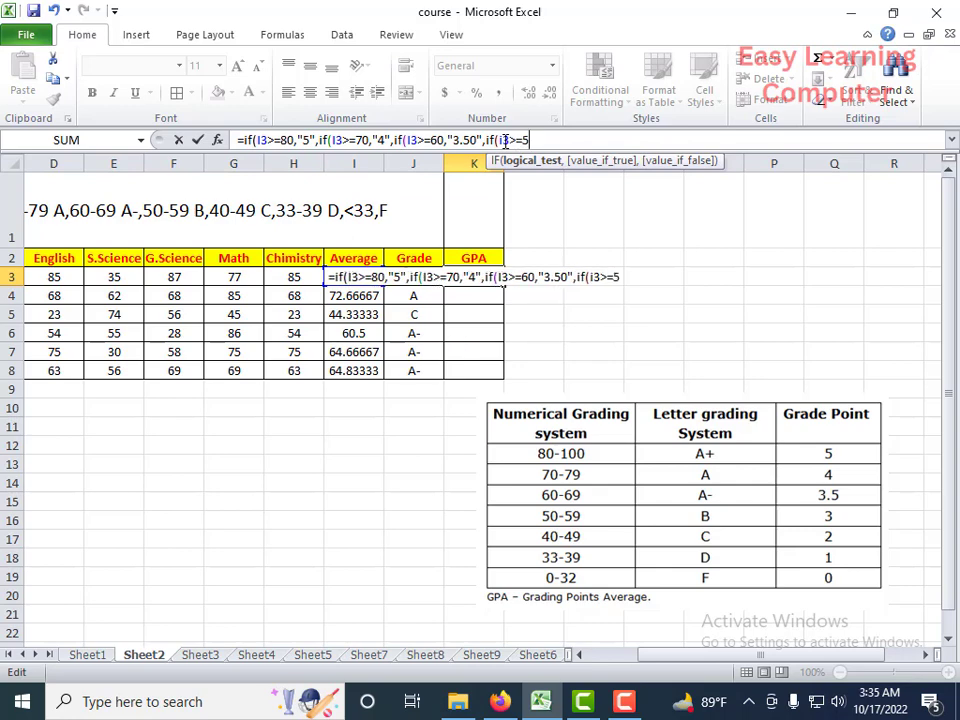
text(0)
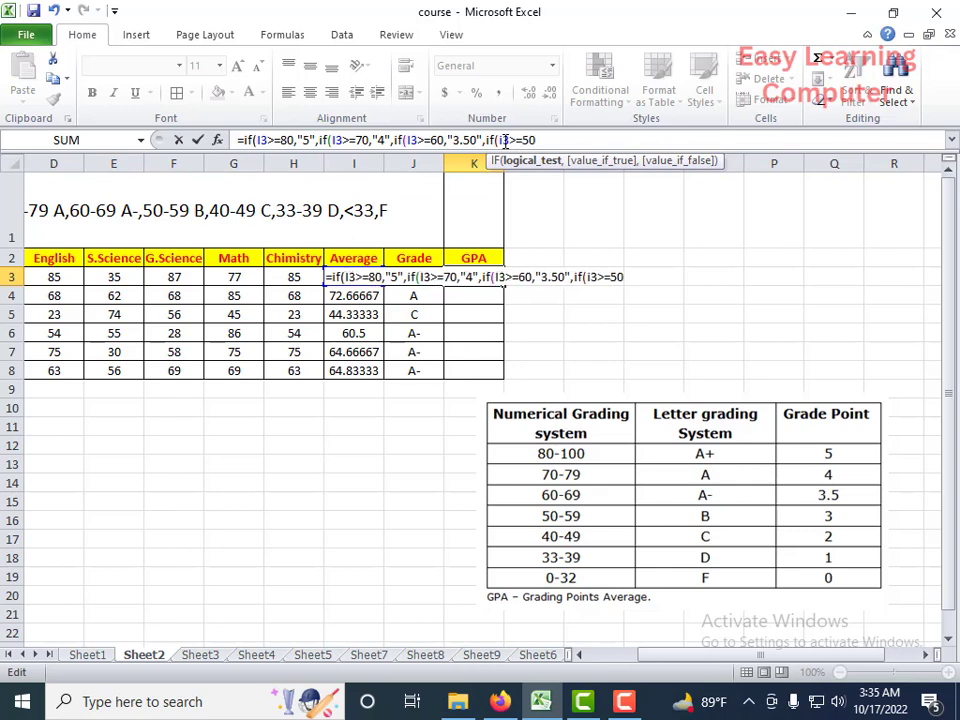
text(,)
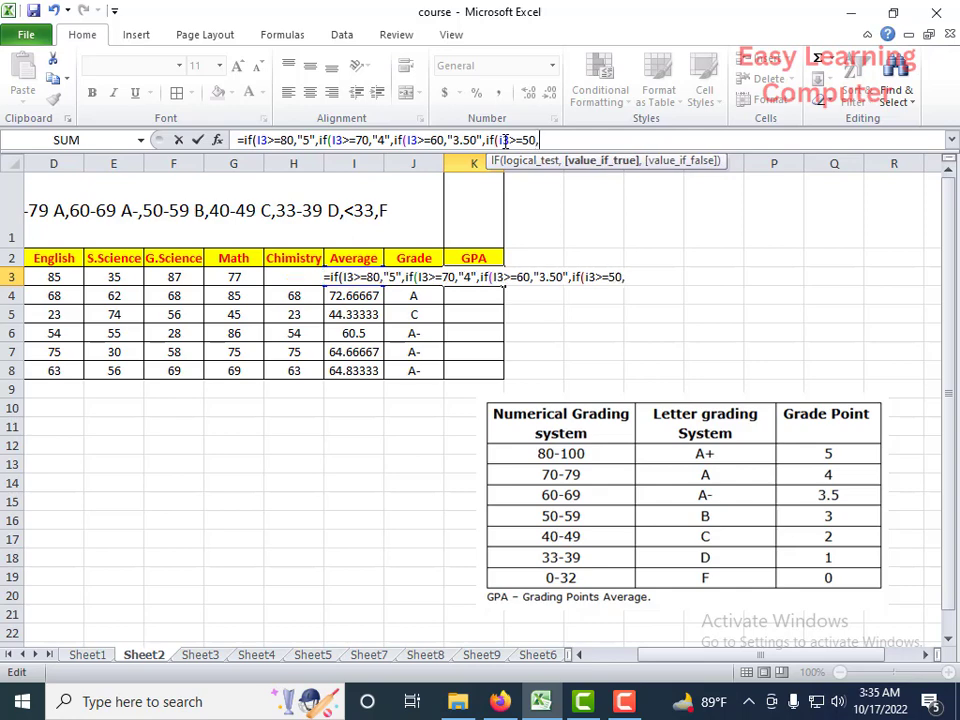
text(")
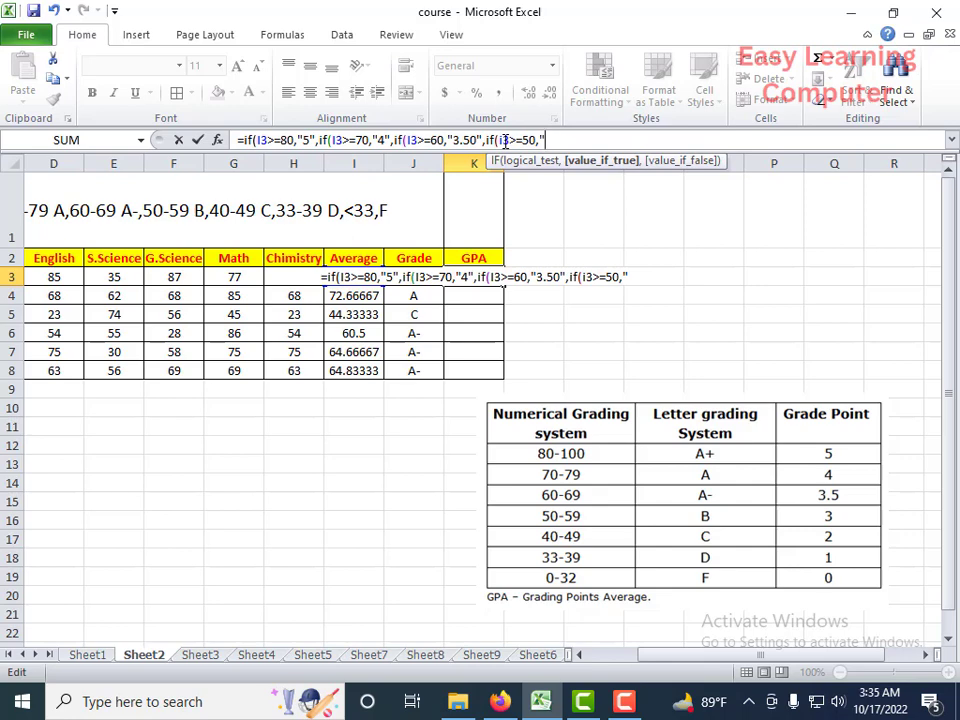
text(3")
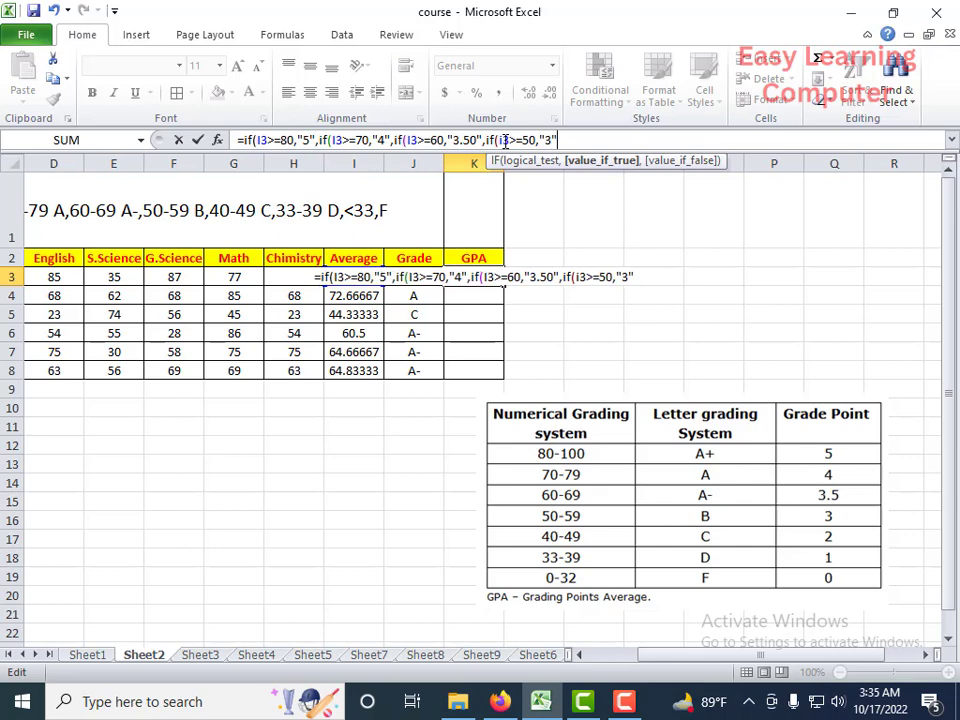
text(,i)
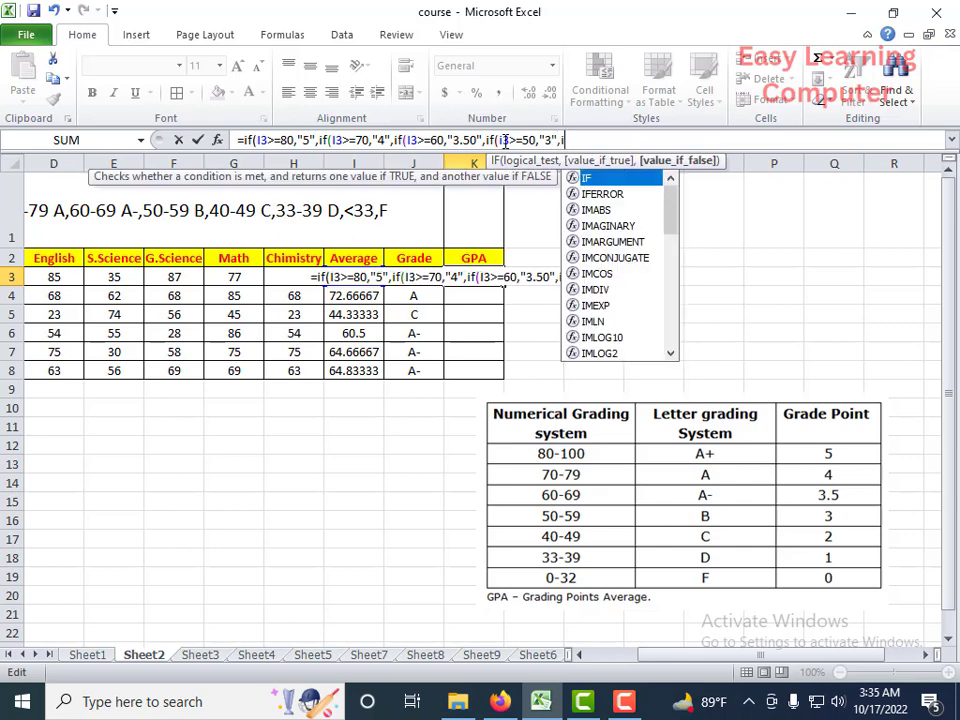
text(f)
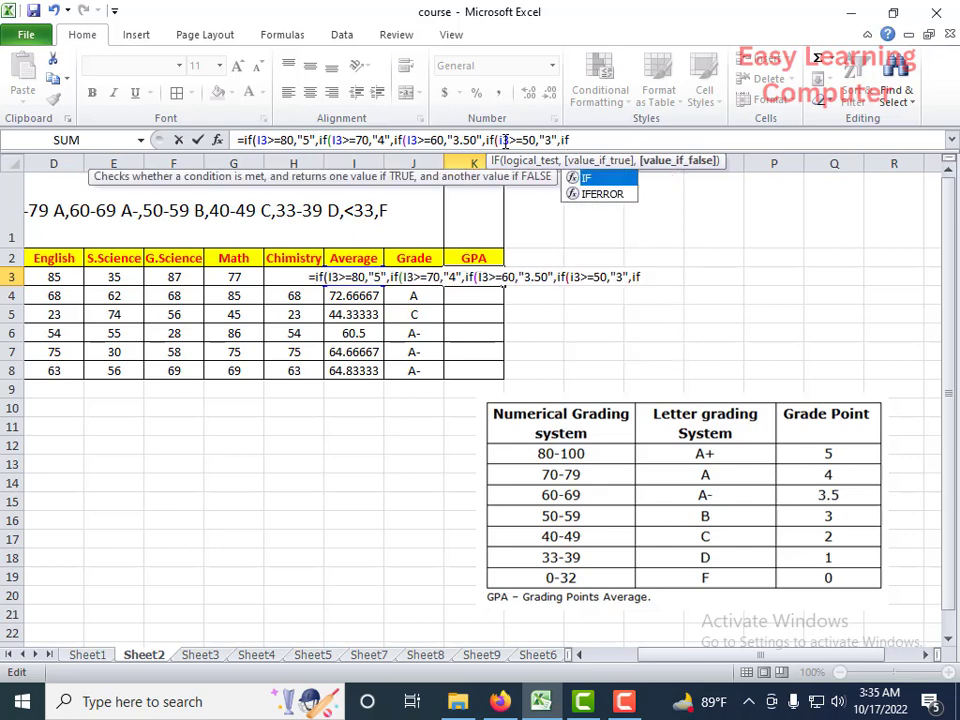
text(()
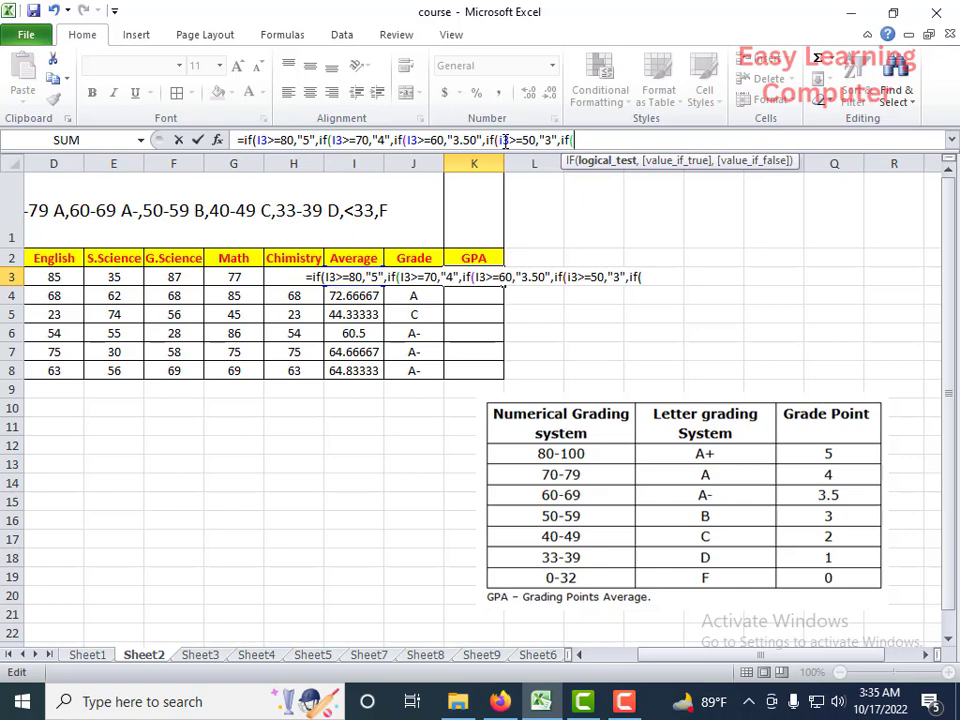
text(if)
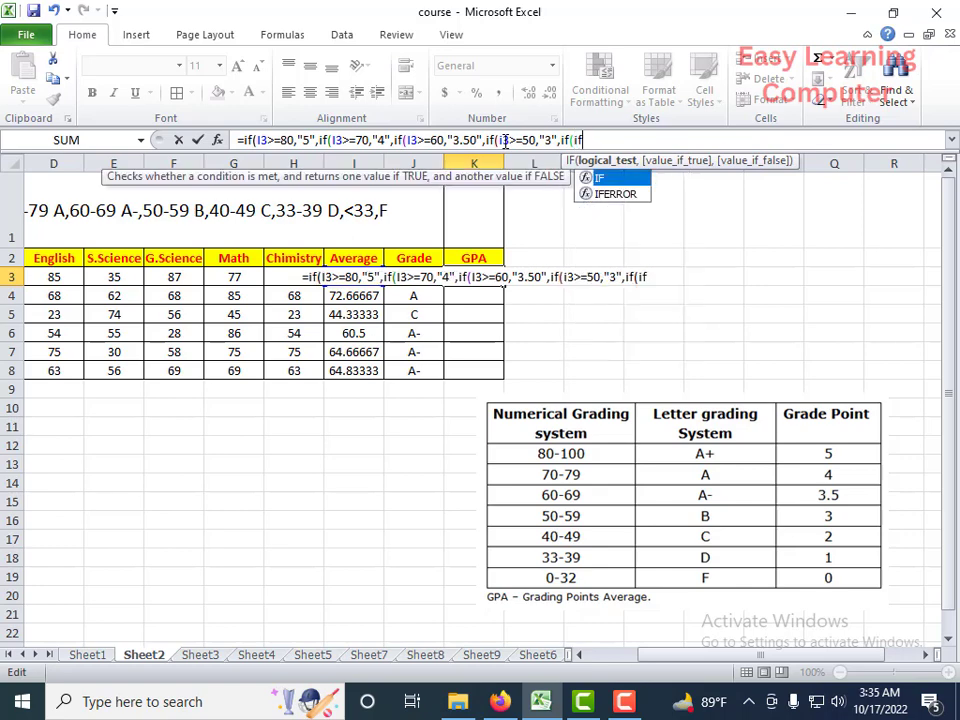
- Fix the stray characters, then add branches returning '2' for I3≥40 and '1' for I3≥33
key(BackSpace)
text(3)
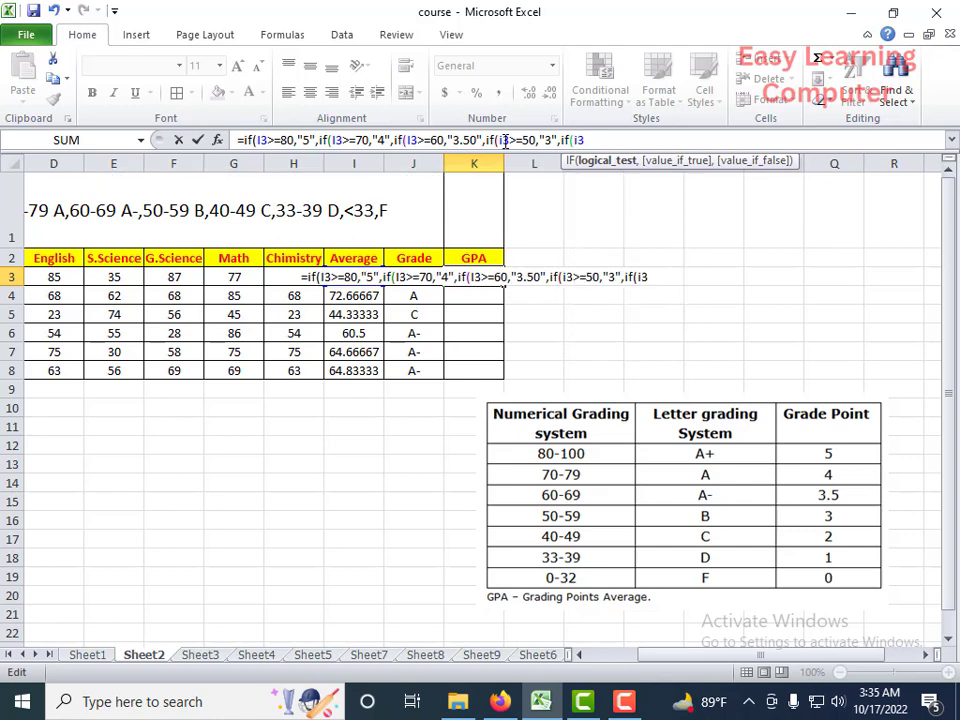
text(>)
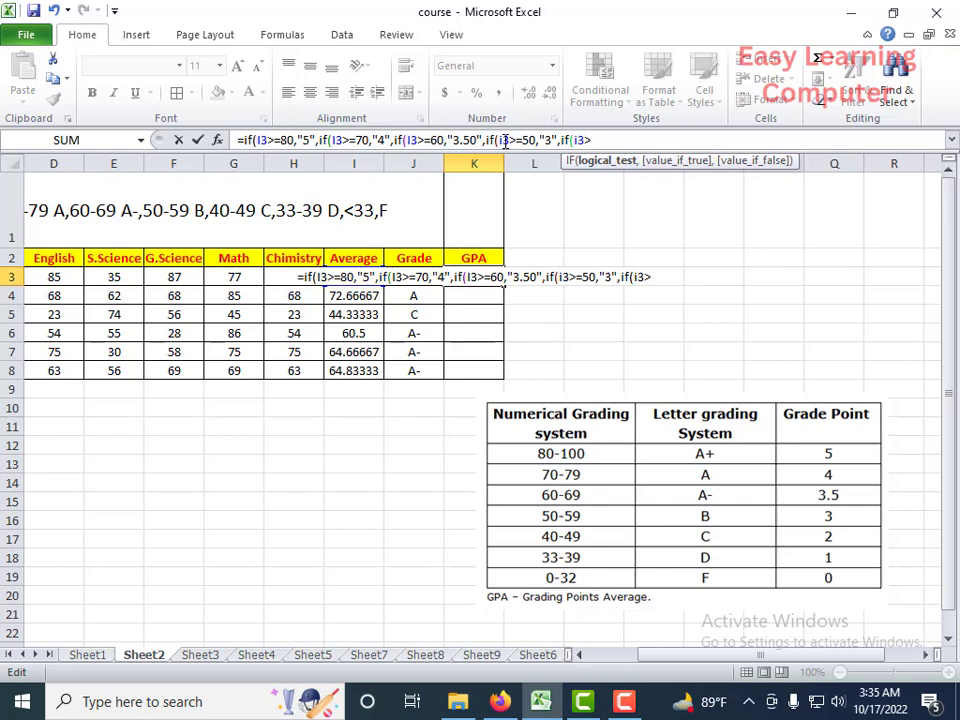
text(=)
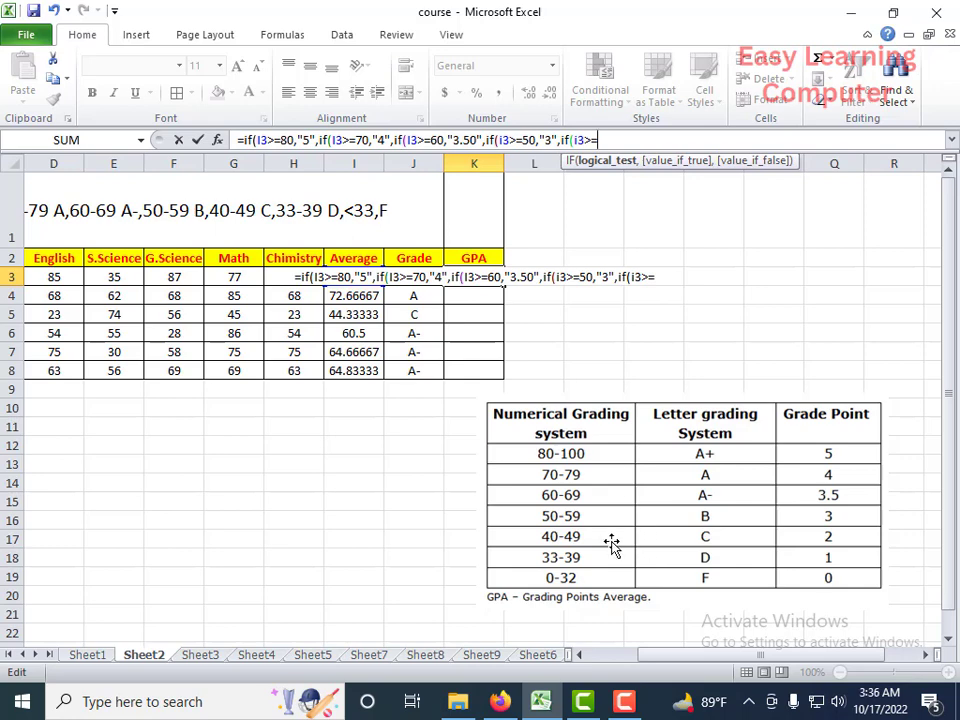
text(40)
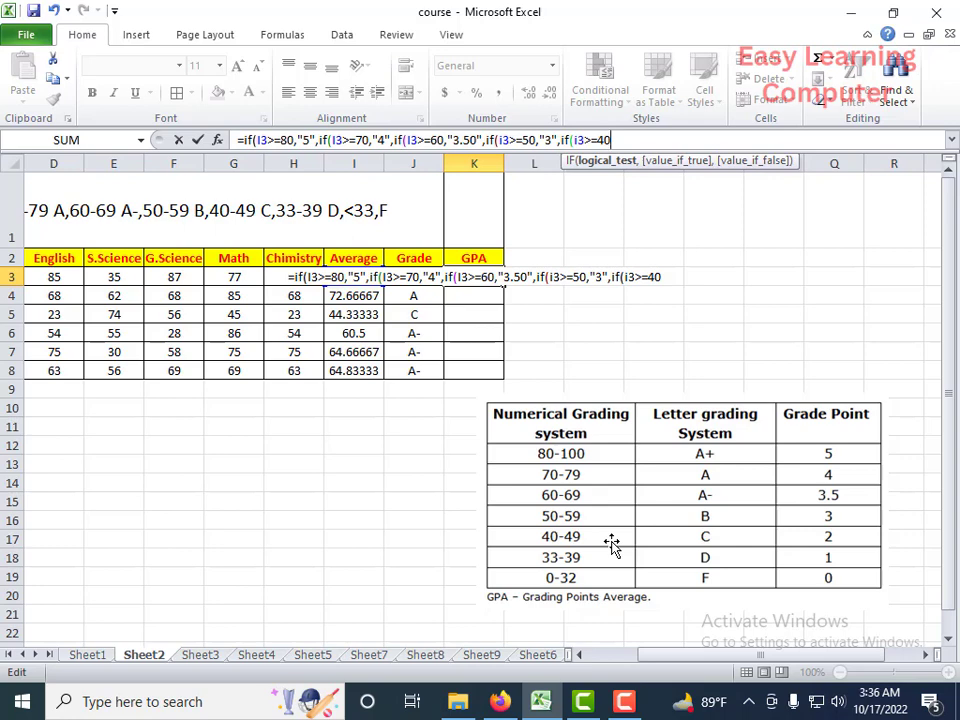
text(,")
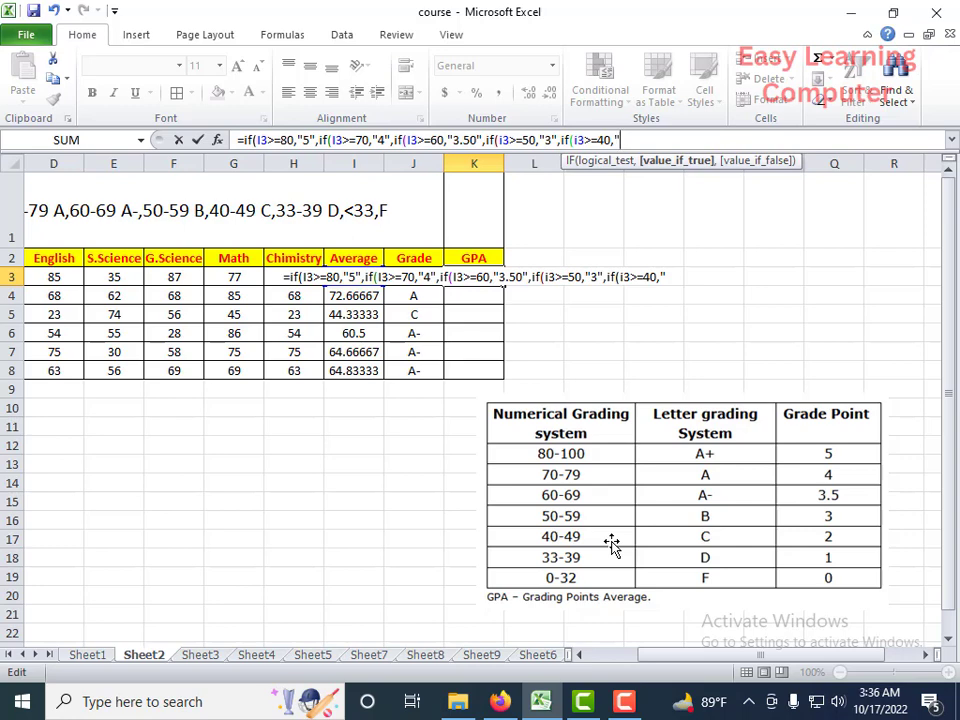
text(2")
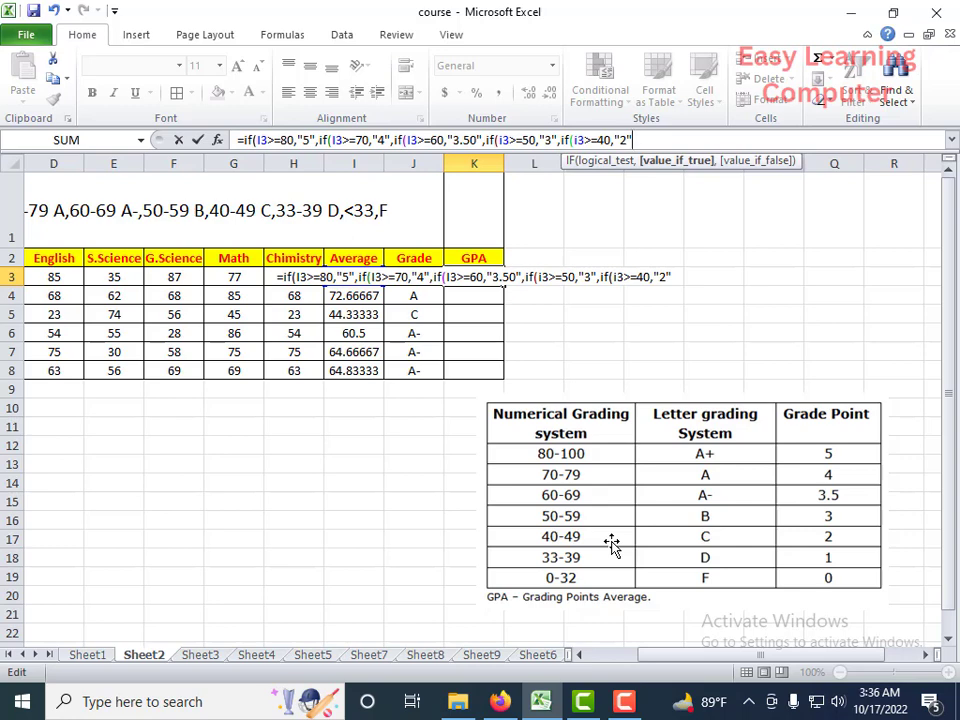
text(,)
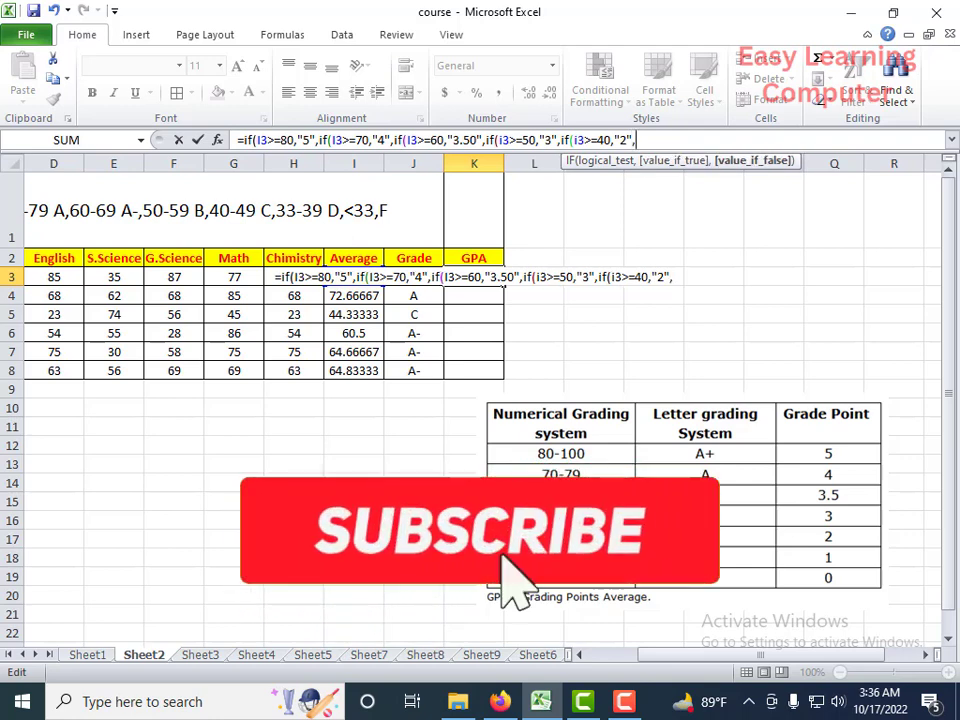
text(i)
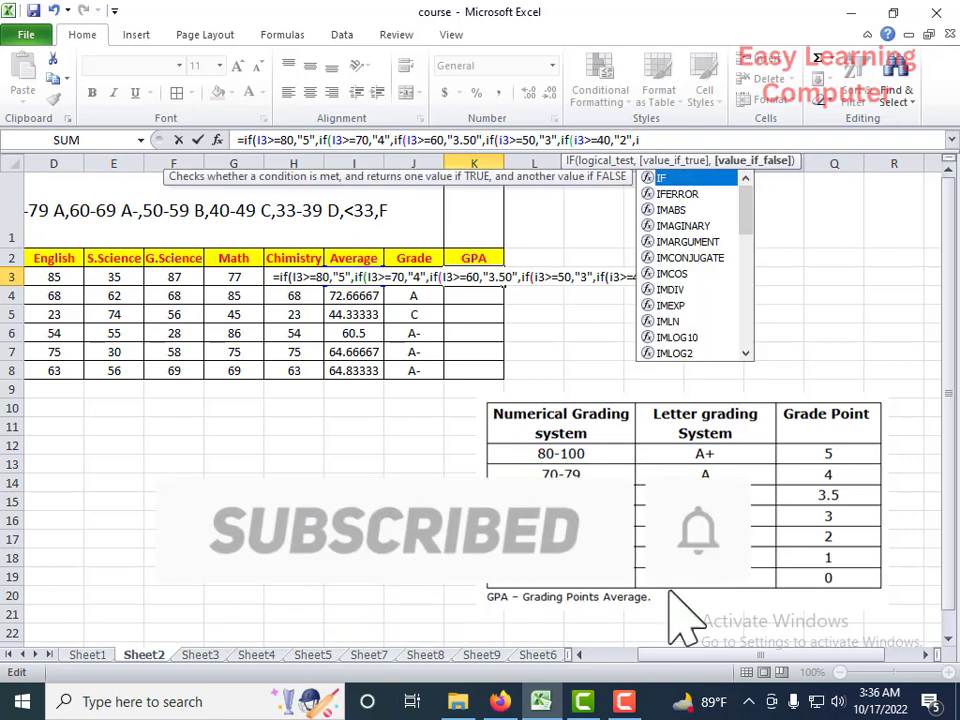
text(f)
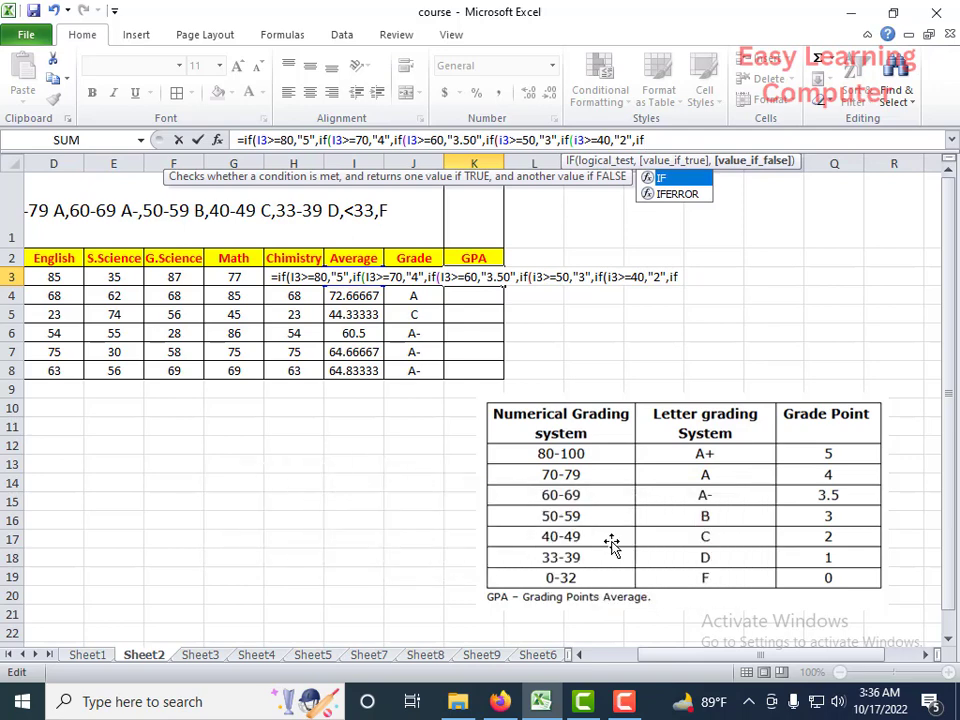
text(()
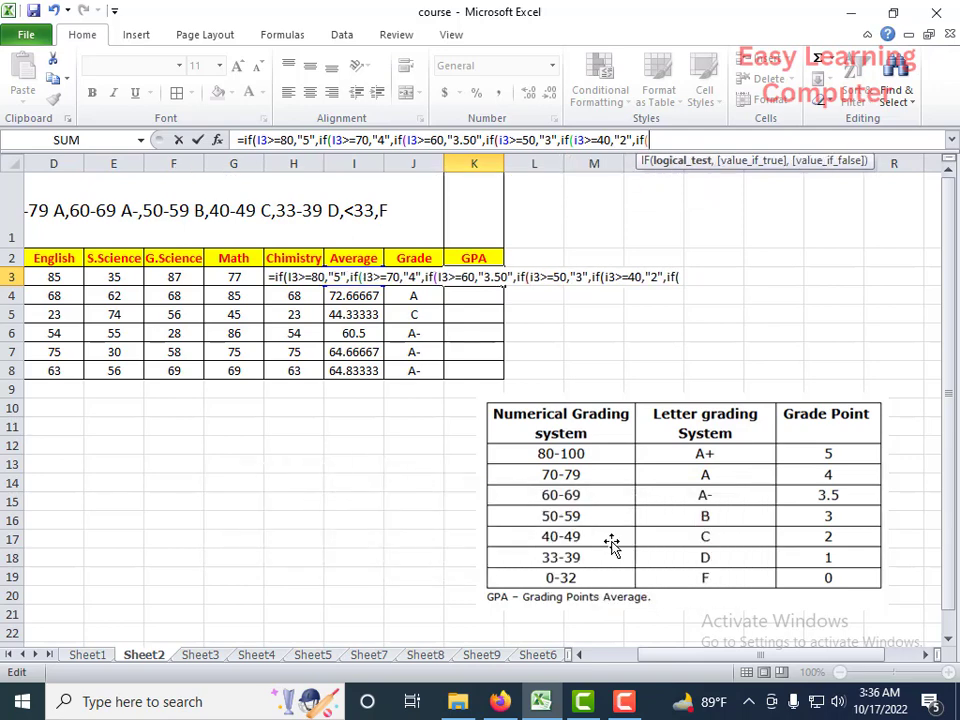
text(i)
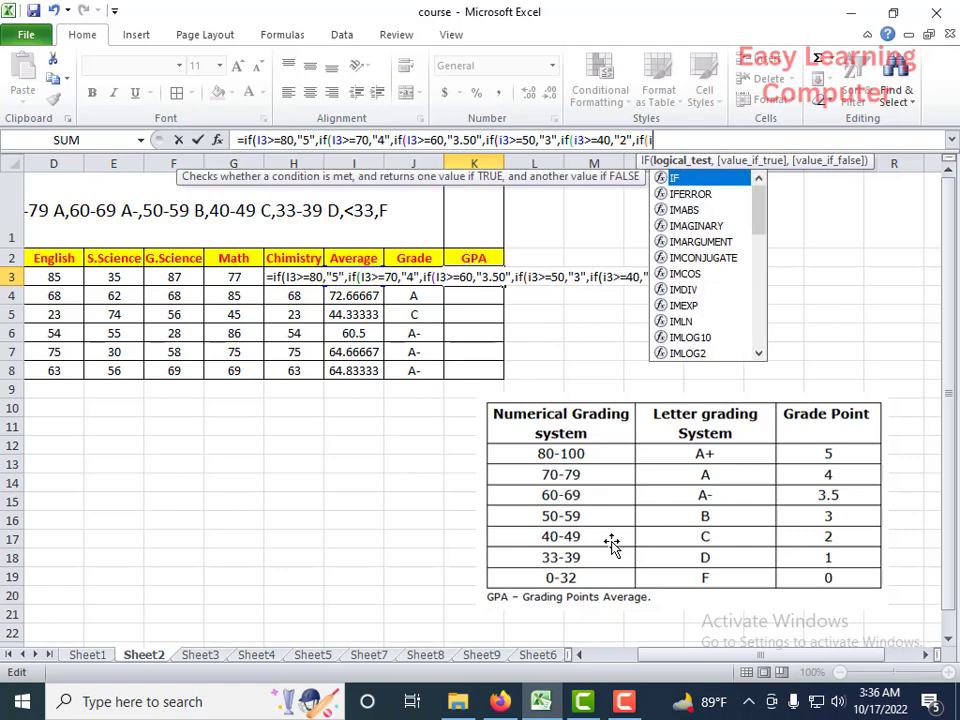
text(3)
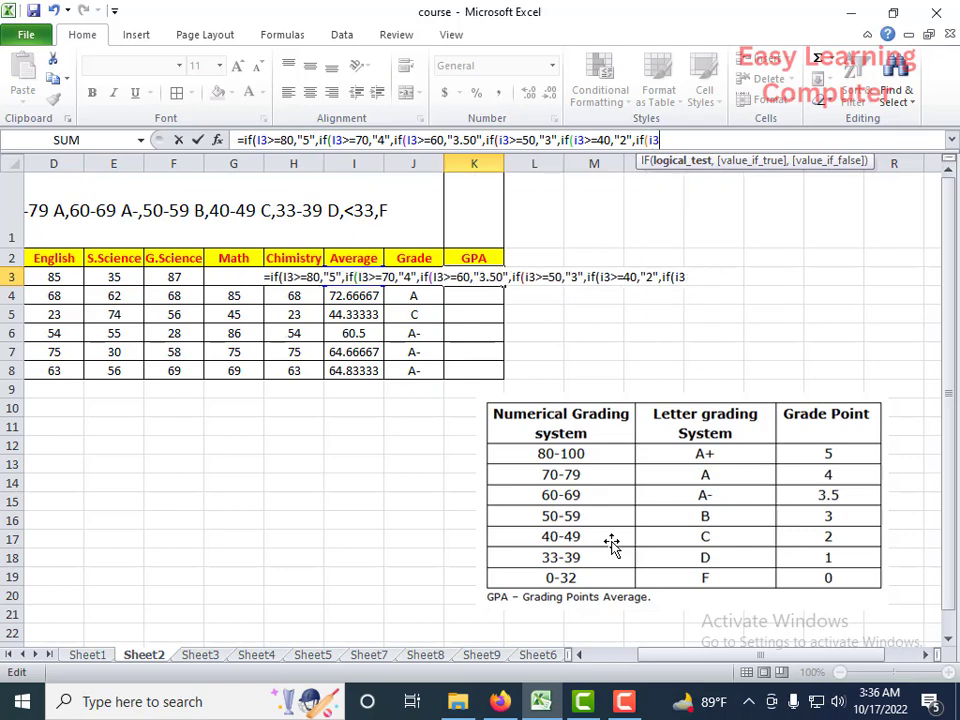
text(>=)
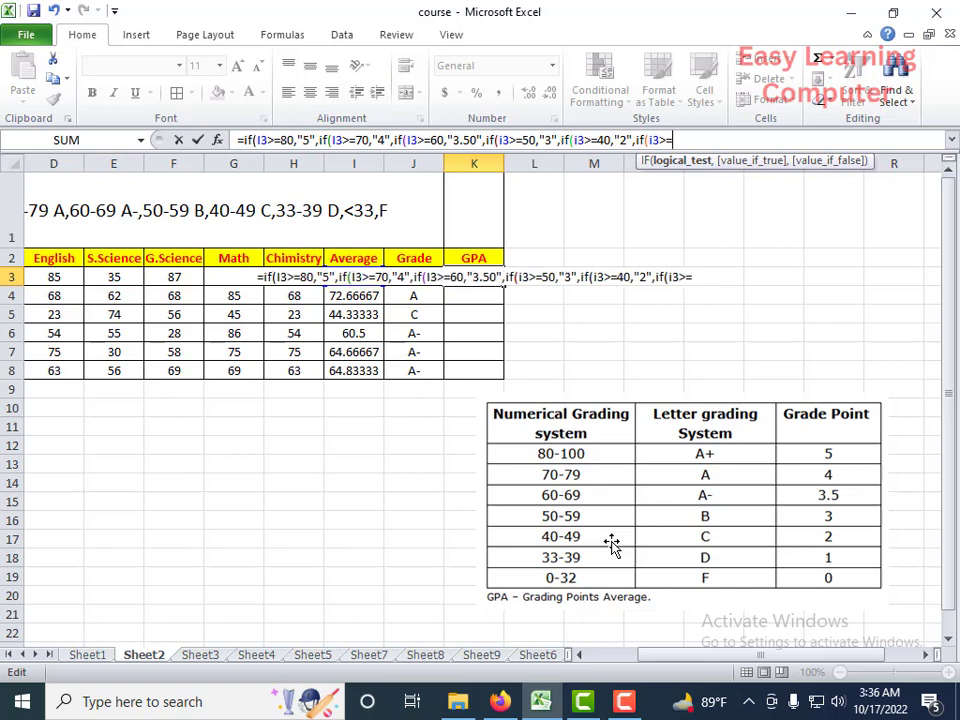
text(3)
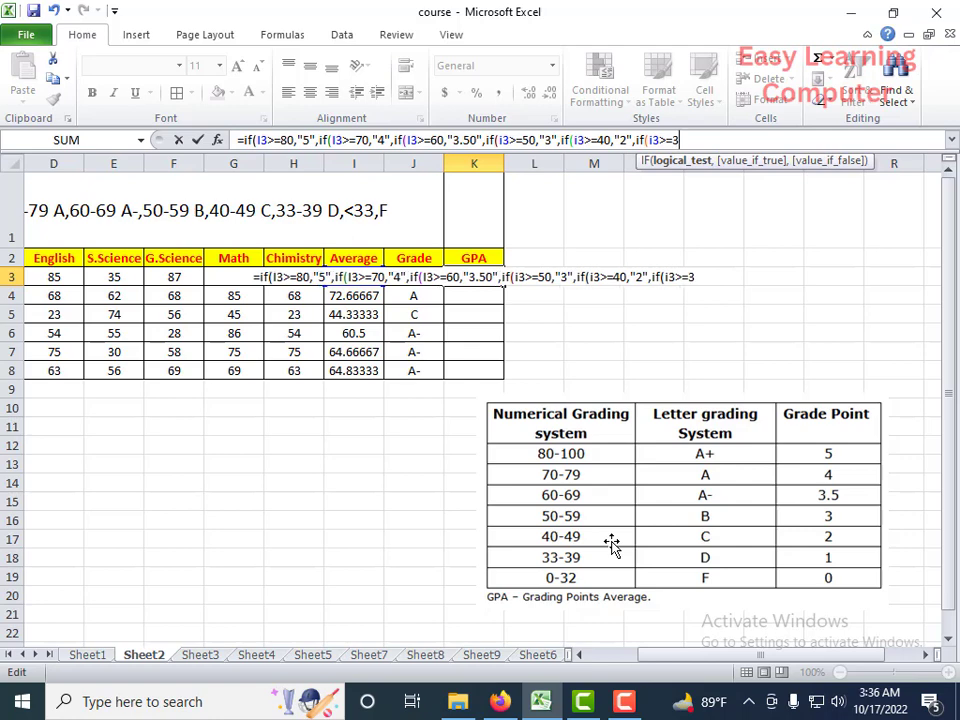
text(3,)
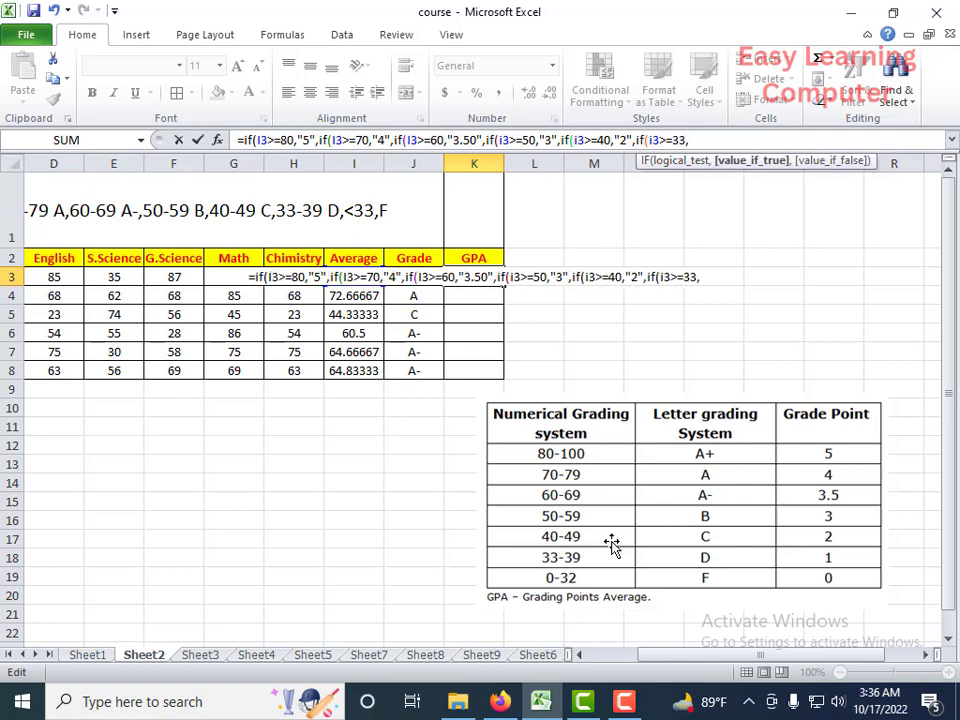
text(")
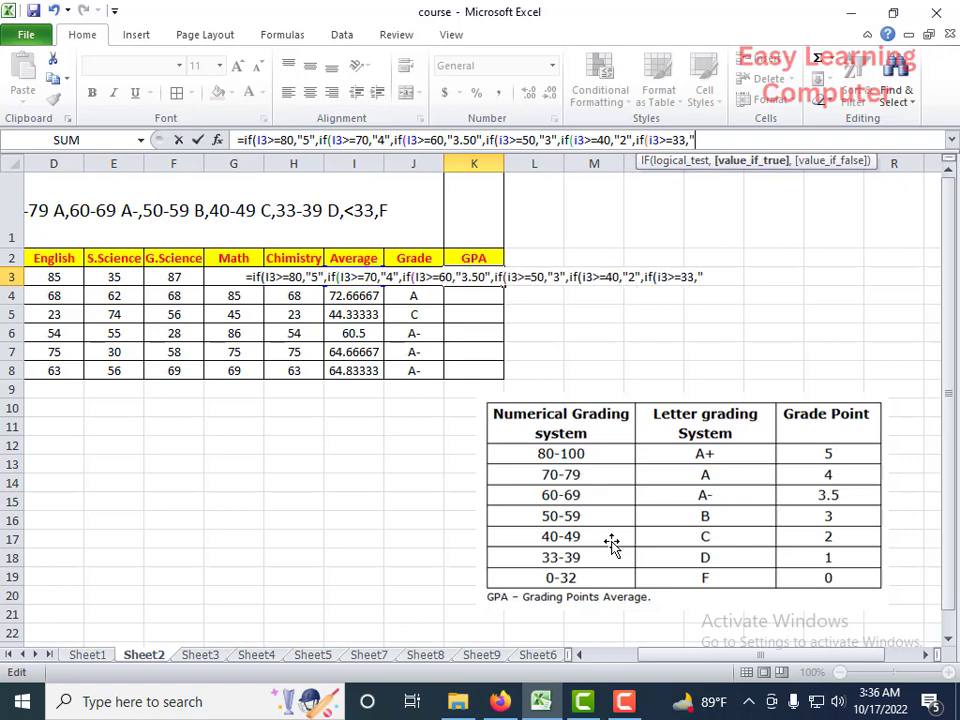
text(1)
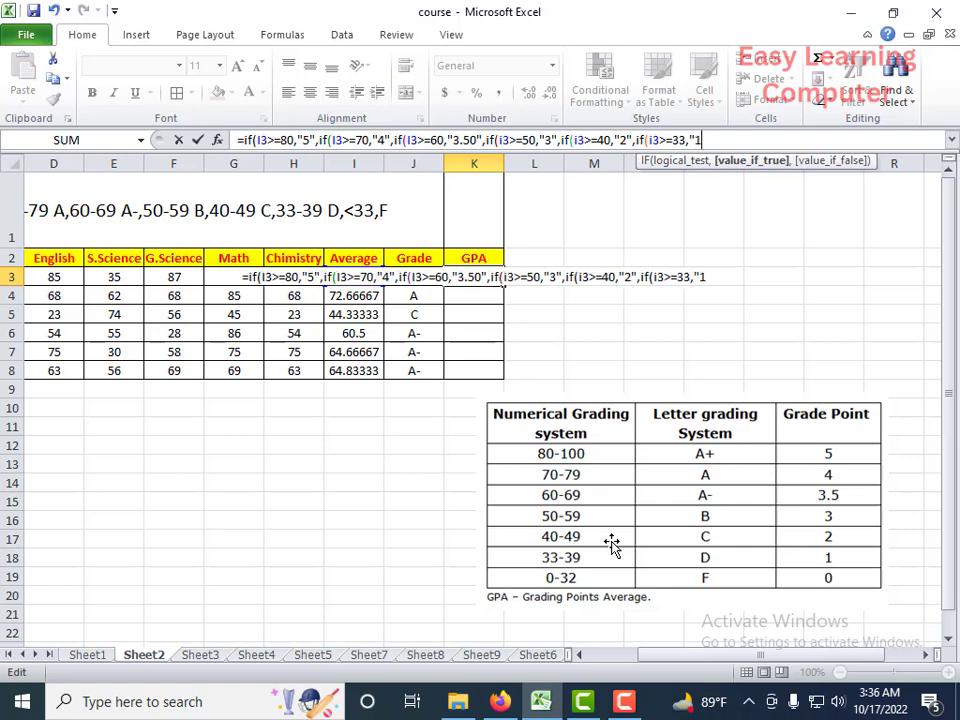
text(")
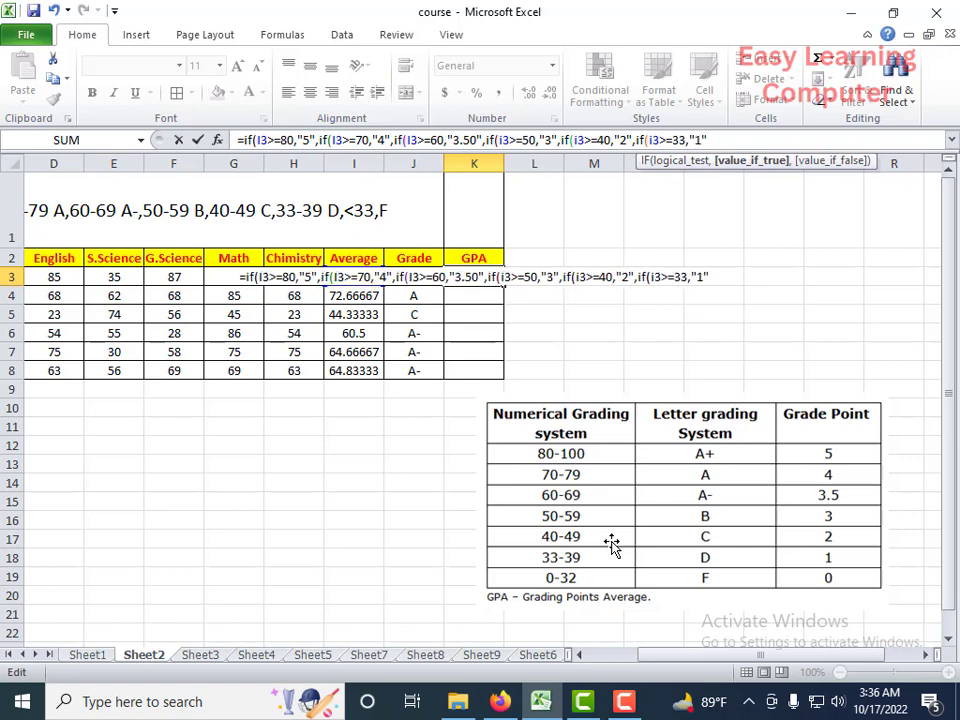
text(,i)
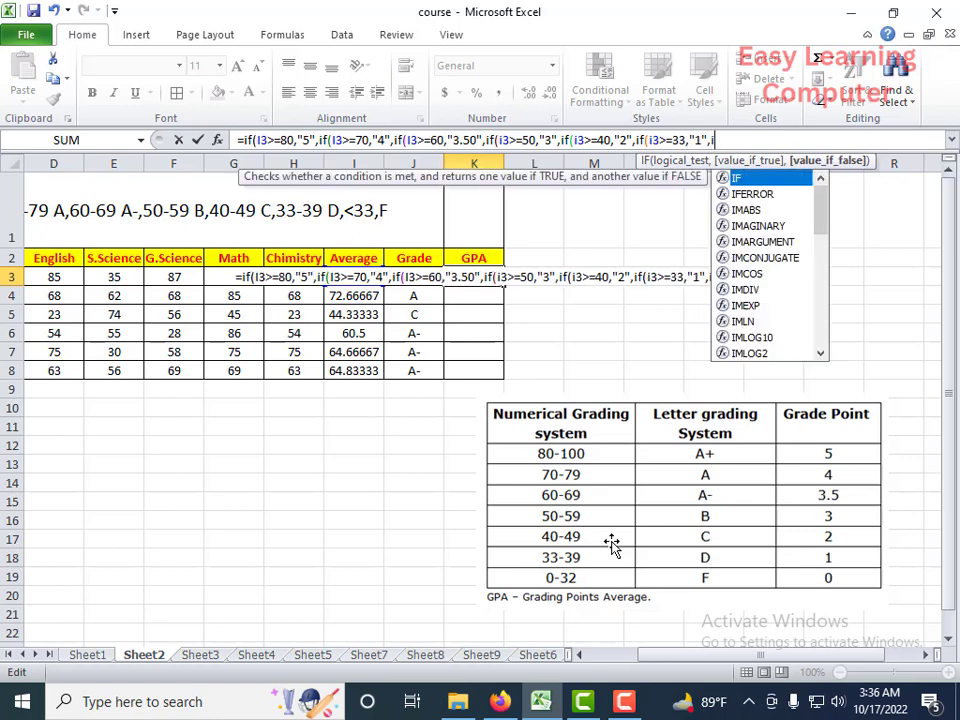
text(f)
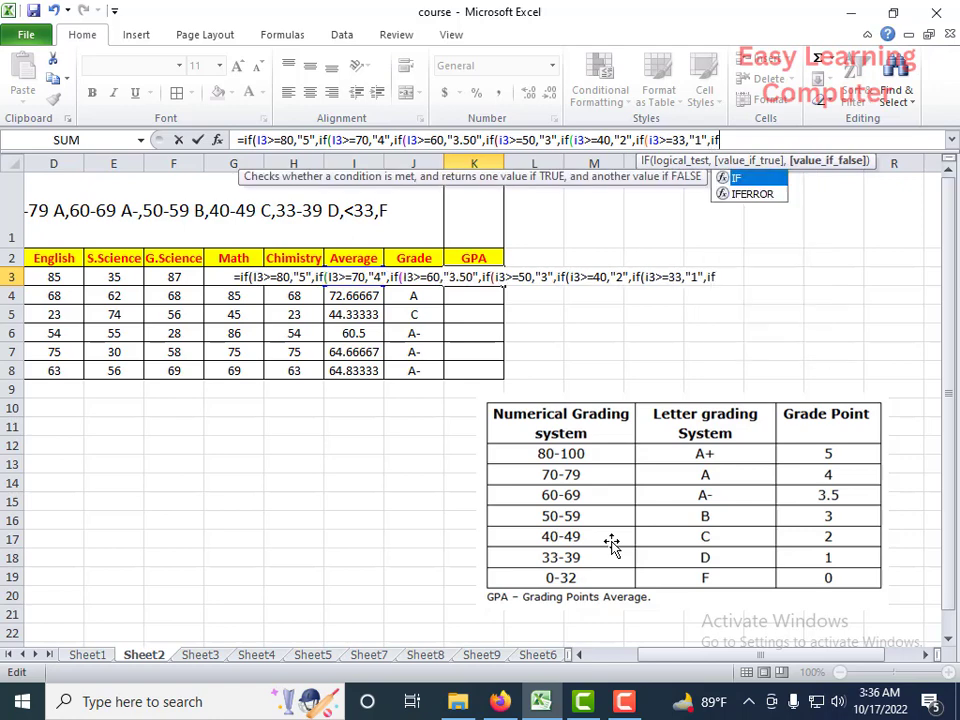
text(()
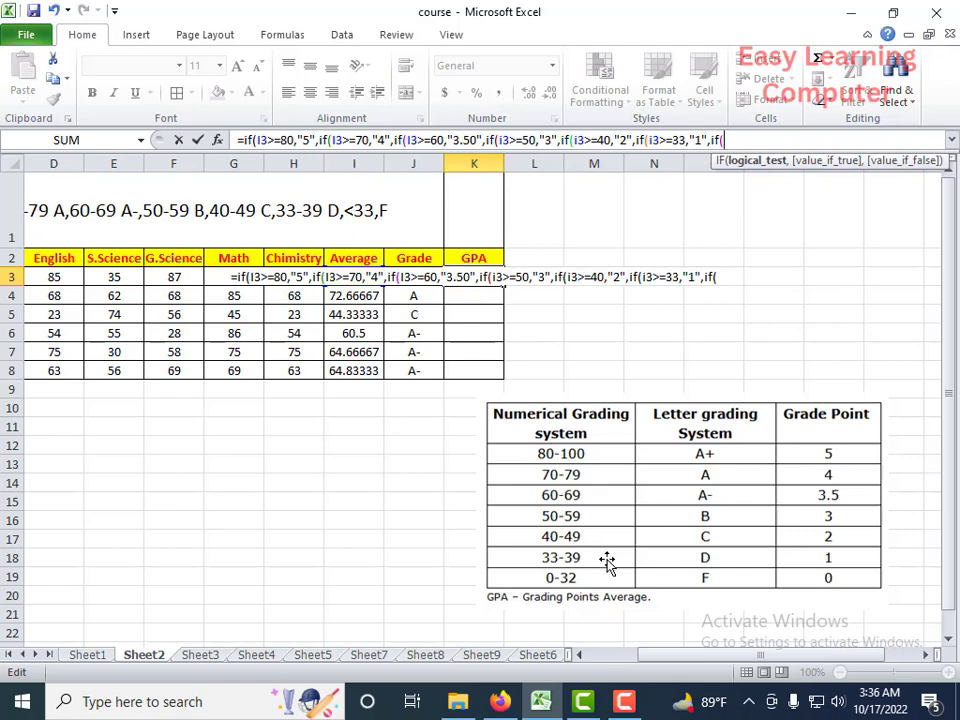
text(i)
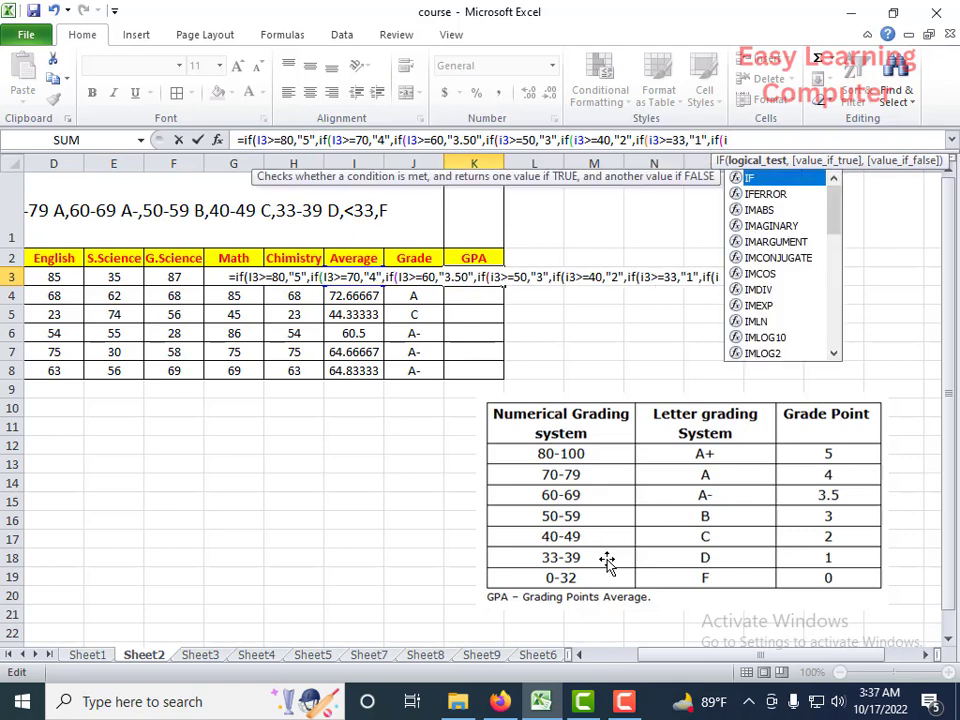
text(3)
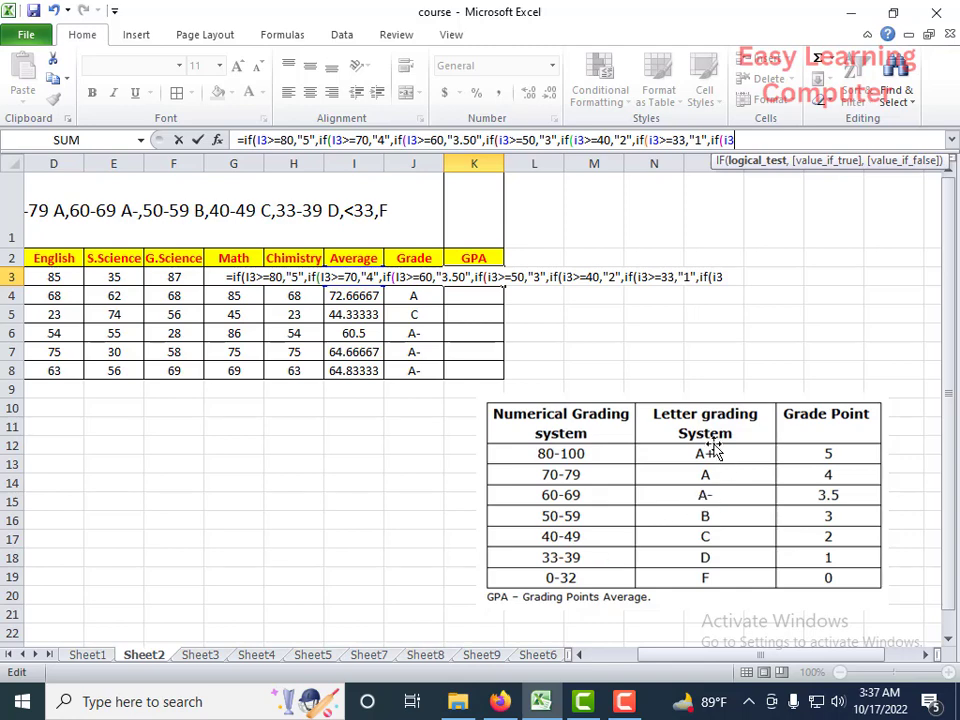
- Add the final clause returning '0' when I3 is below 33
text(<)
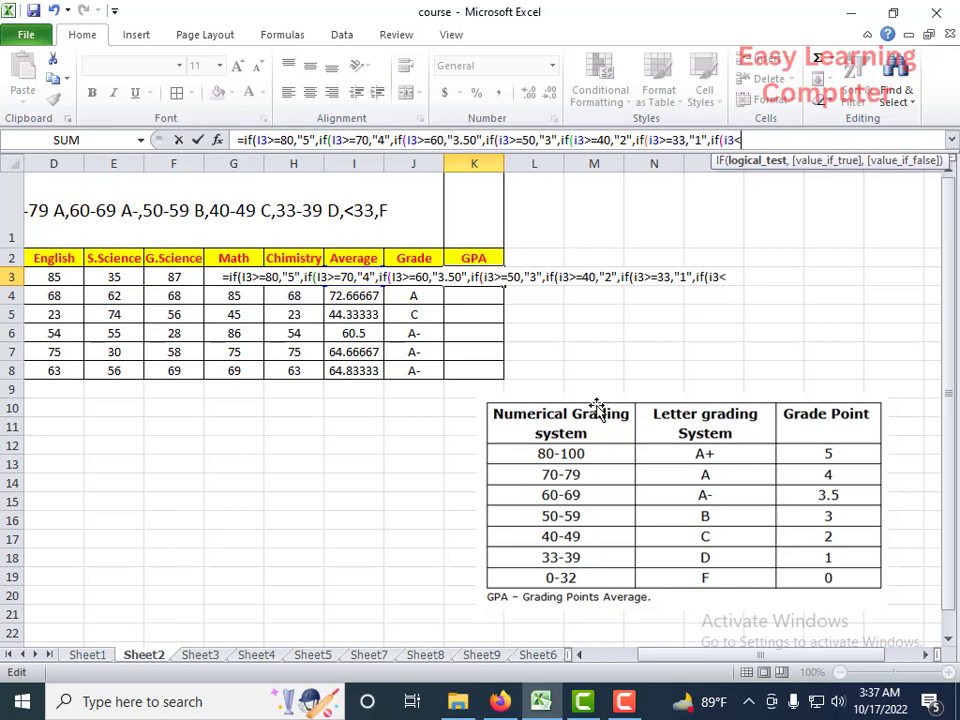
text(33)
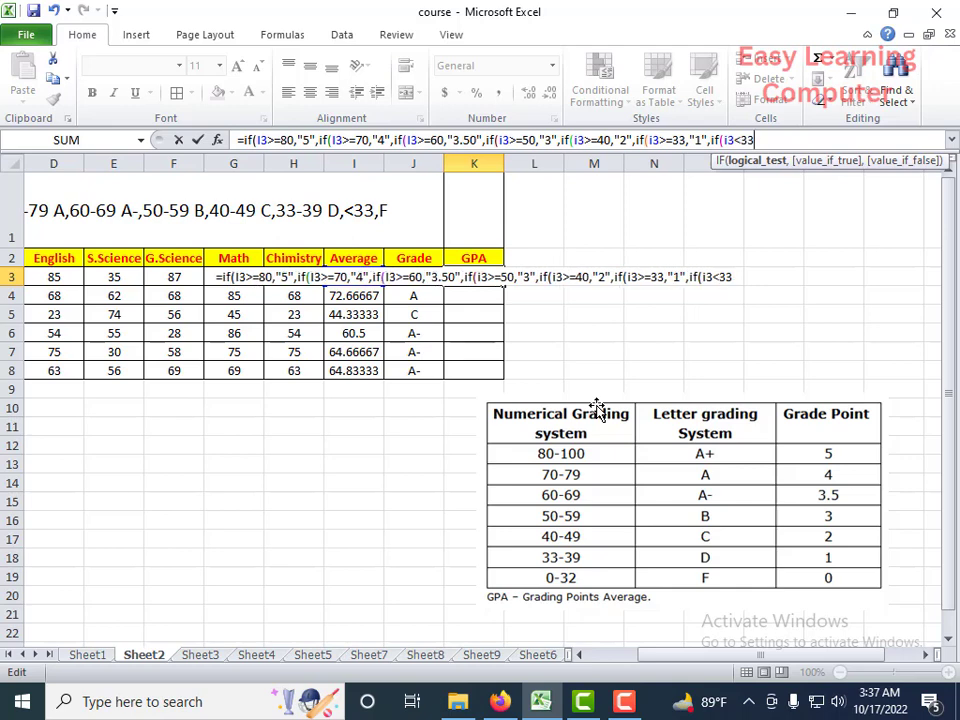
text(,)
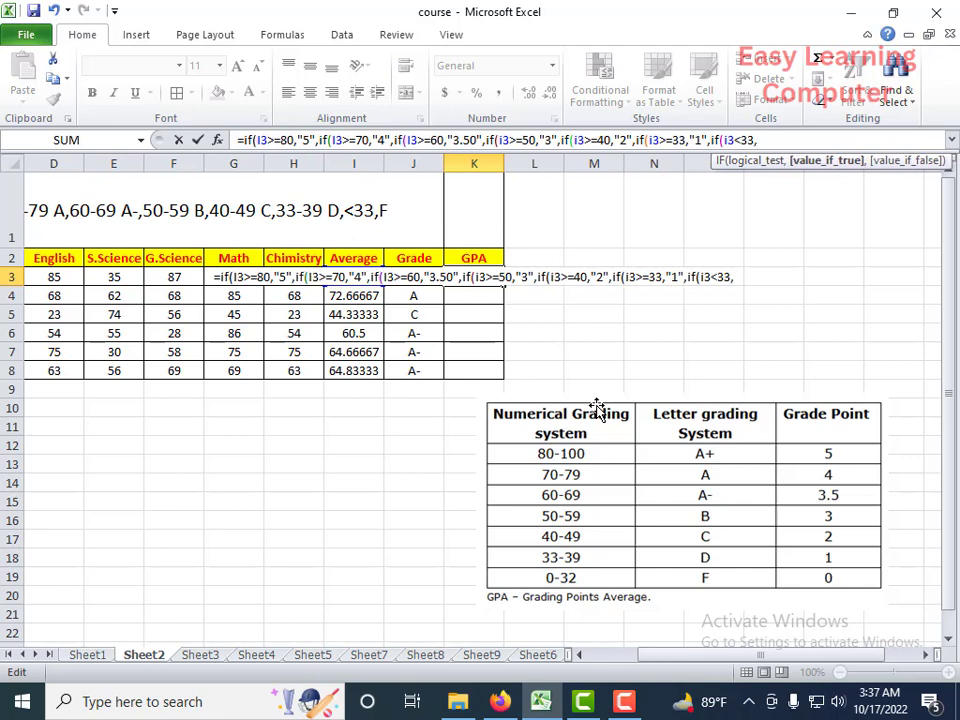
text(")
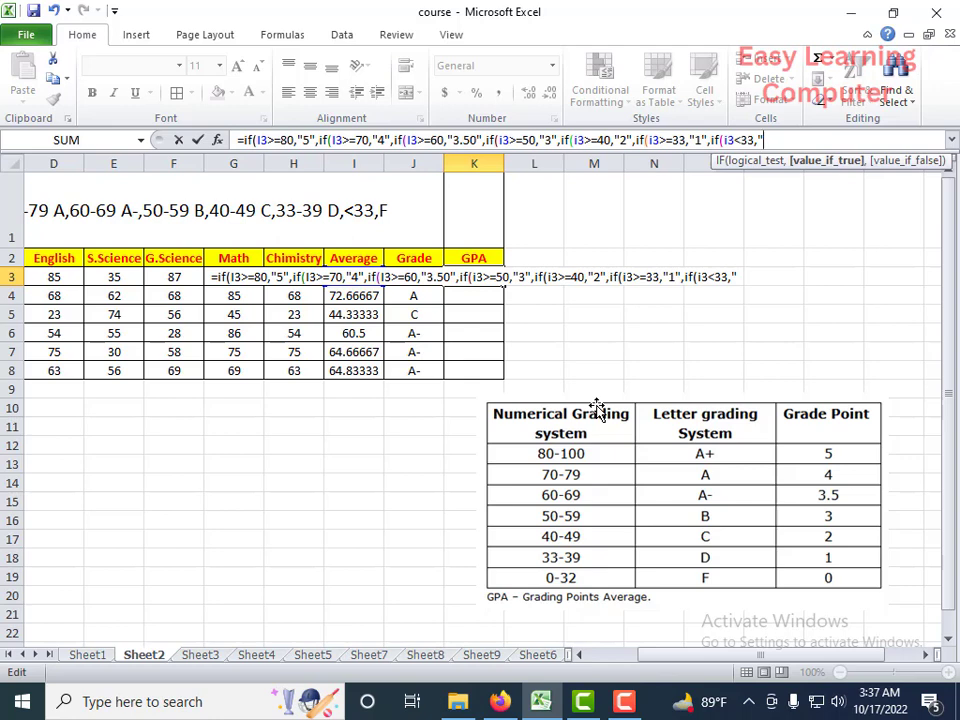
text(0")
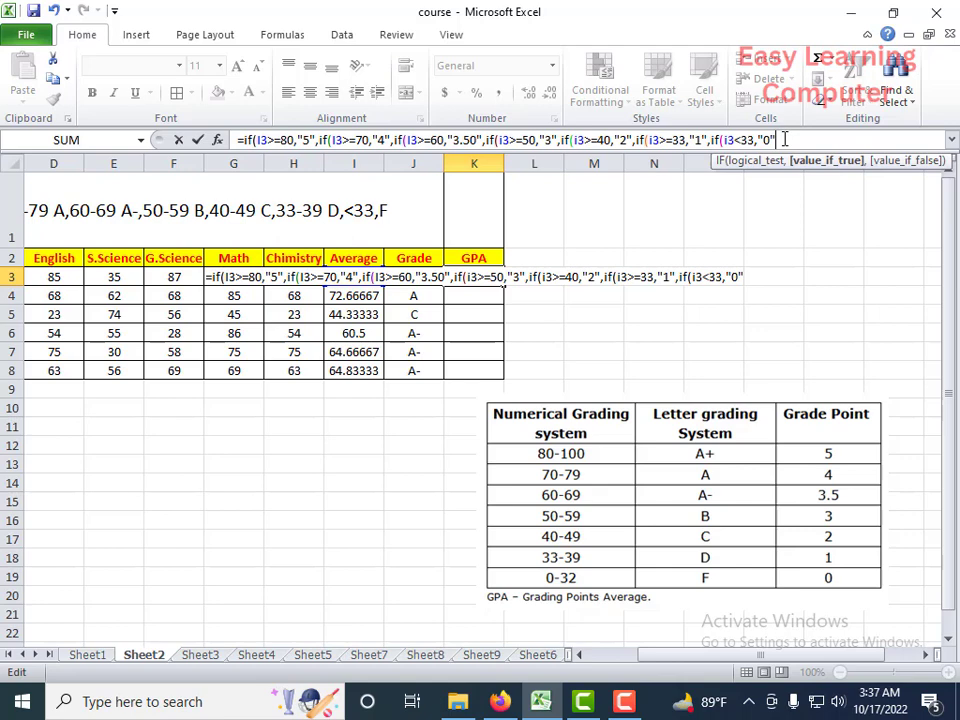
- Close all the nested IF parentheses and enter the formula, giving K3 a GPA of 4
text())
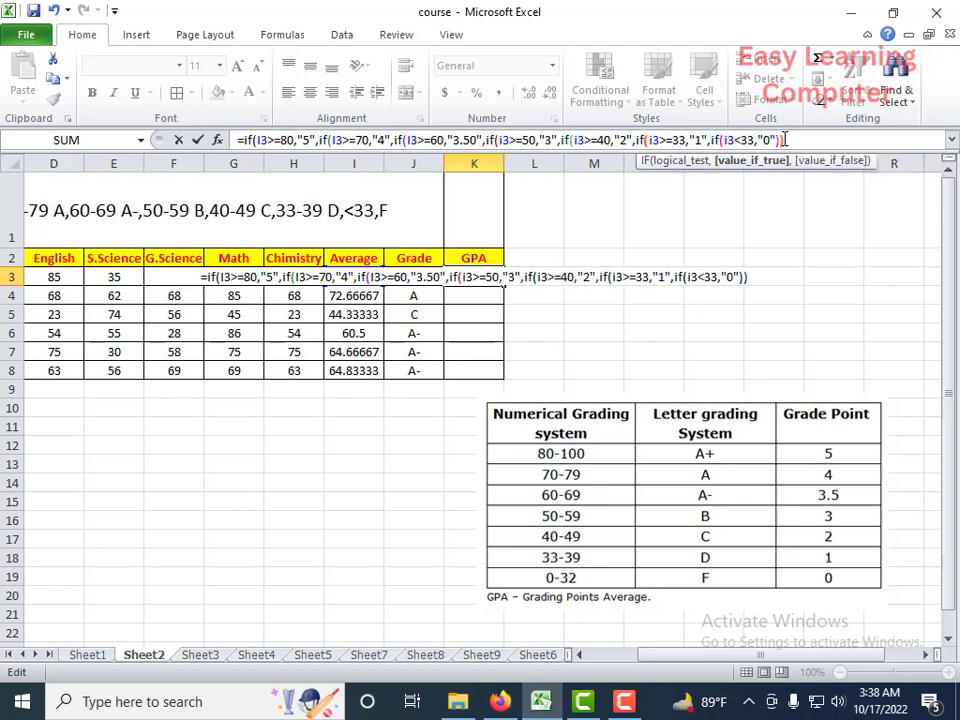
text())
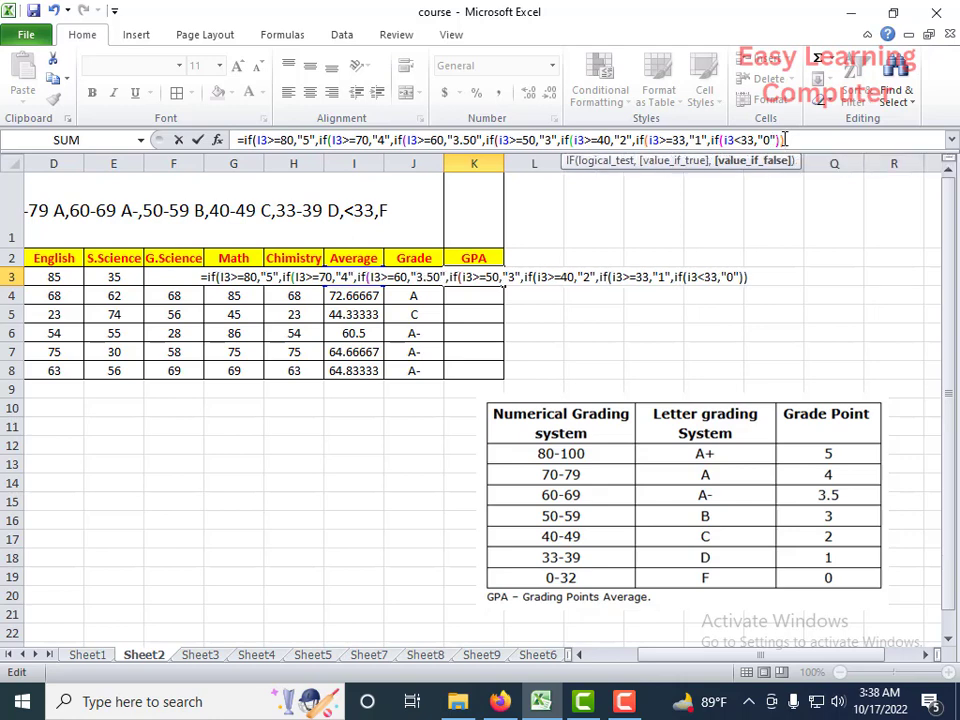
text()))
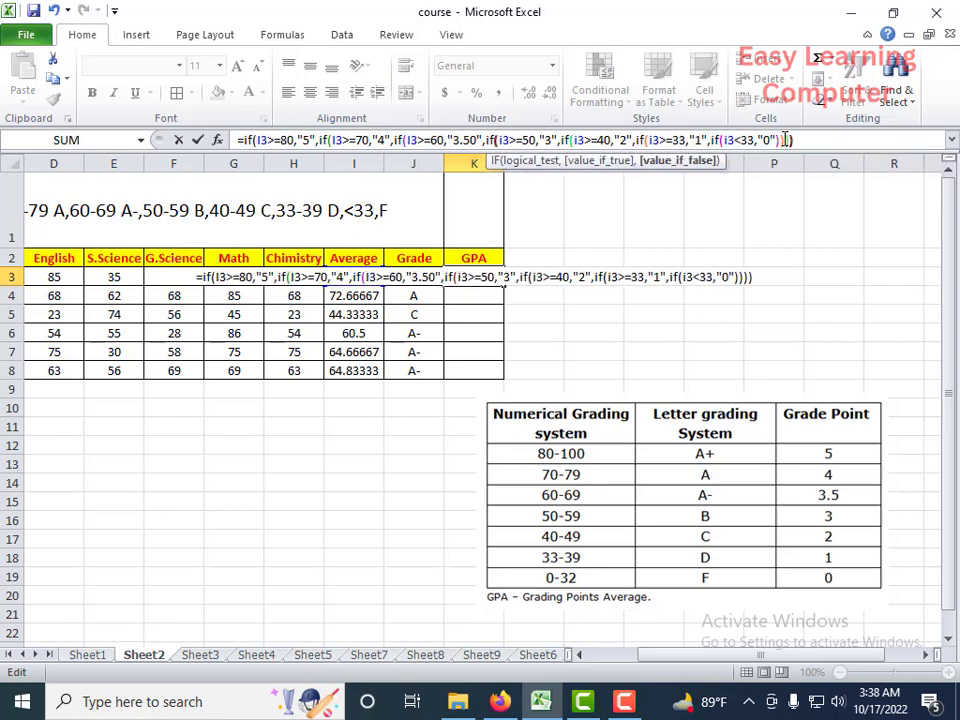
text())))
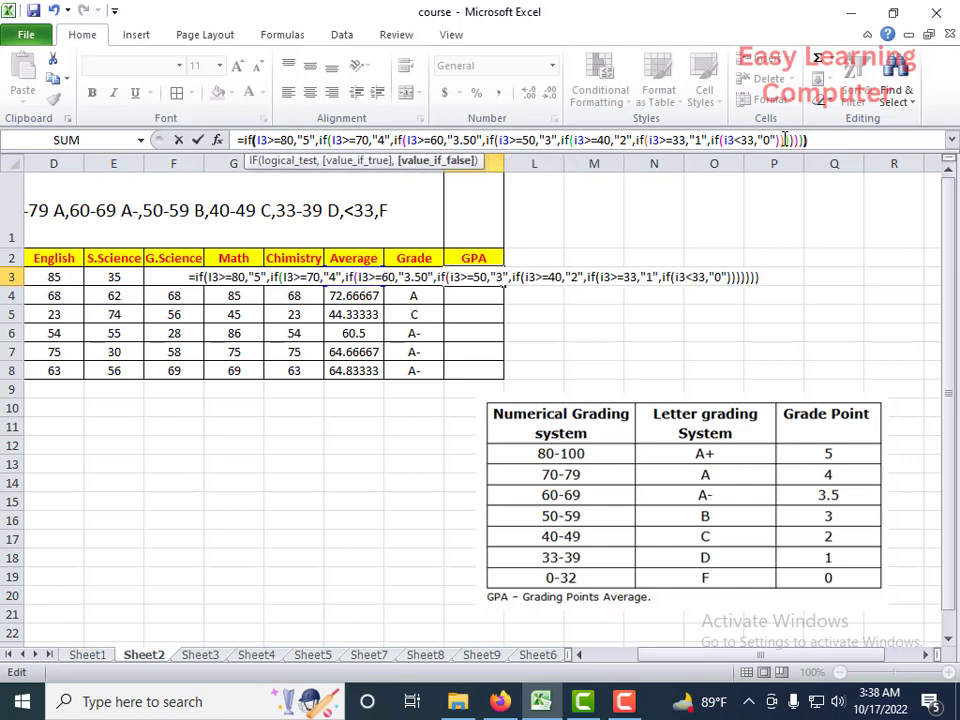
text())
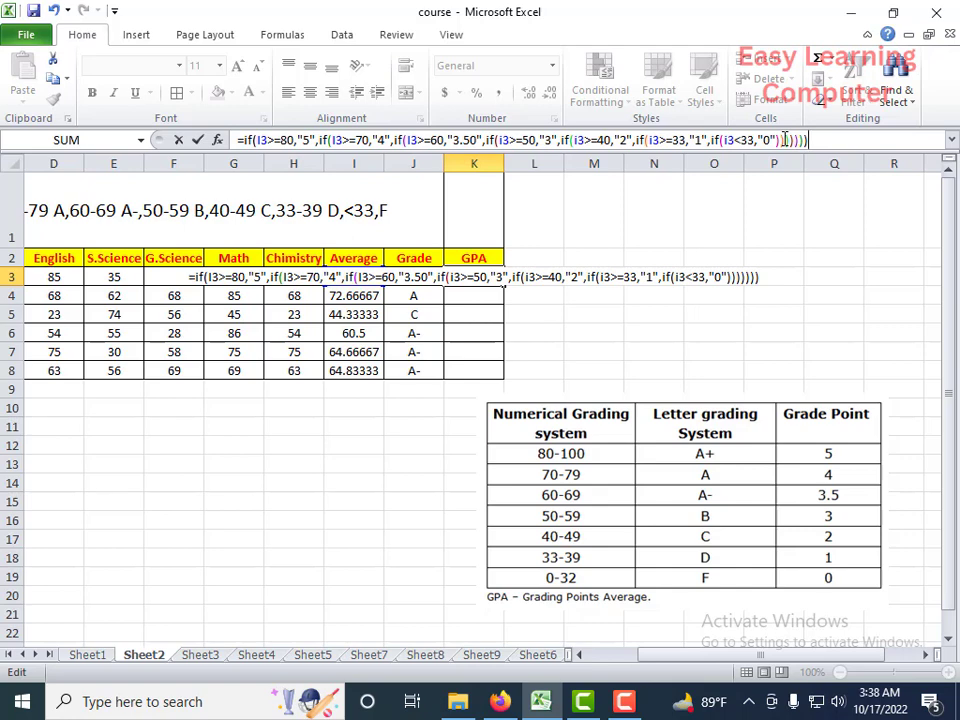
key(Return)
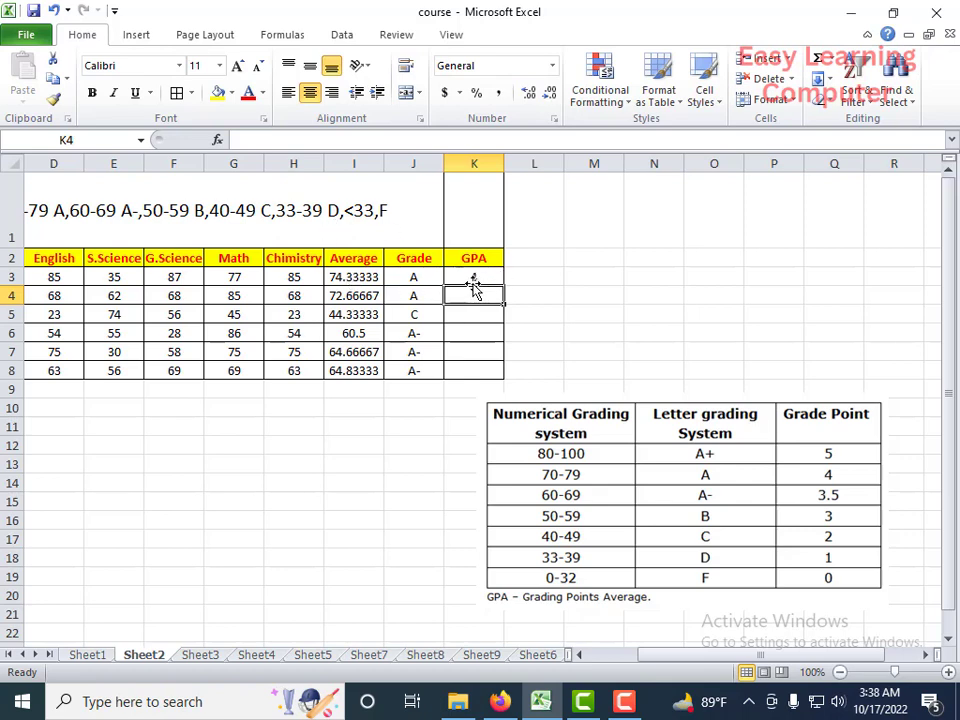
- Fill the K3 formula down to K8, yielding GPAs 4, 4, 2, 3.50, 3.50 and 3.50
click(483, 276)
drag(505, 285, 509, 371)
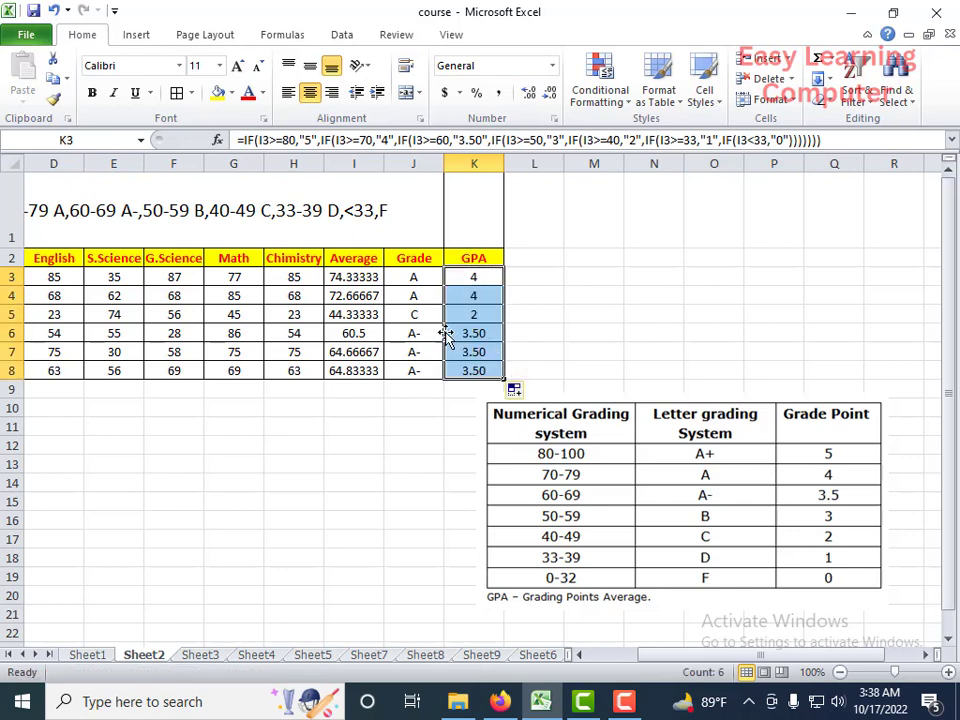
click(352, 275)
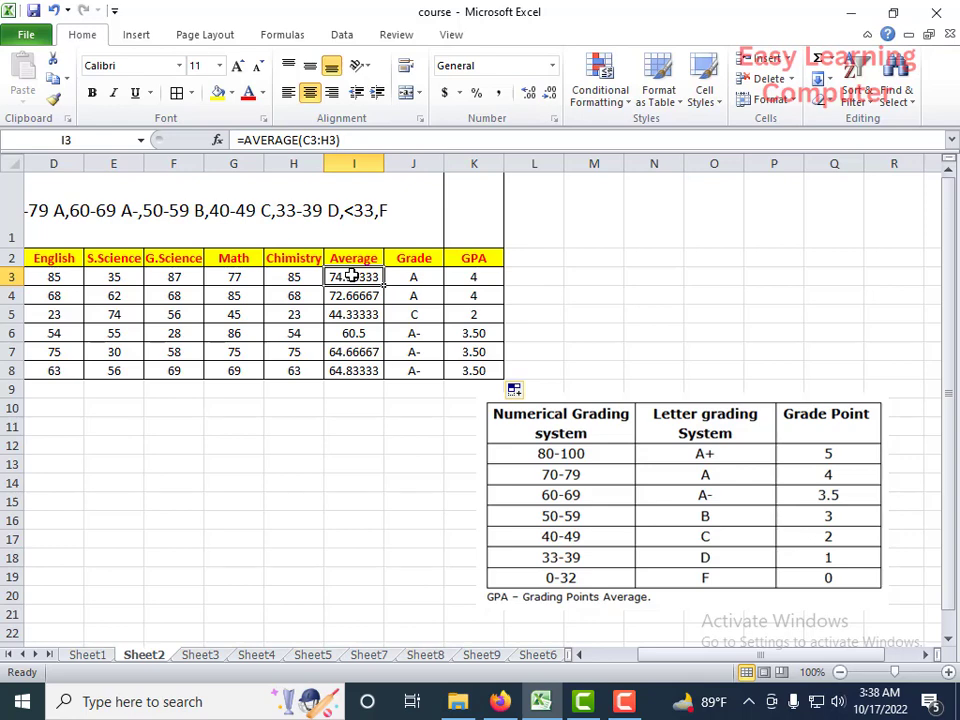
- Enter 90 as the average in I3 and 70 in I6, then recheck the GPA formula in K3
text(90)
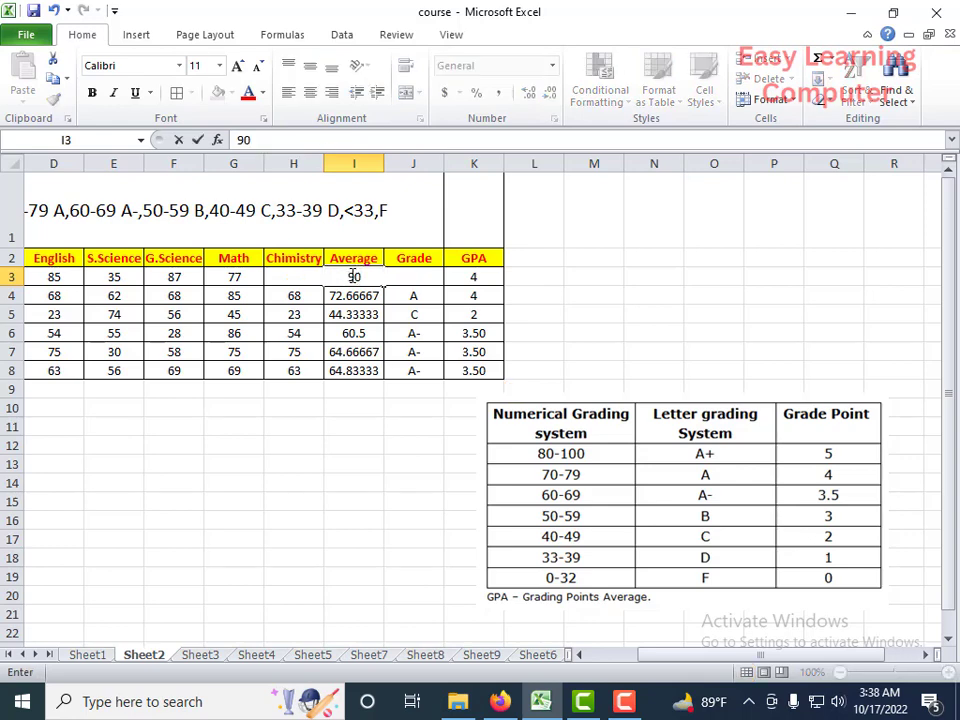
click(521, 279)
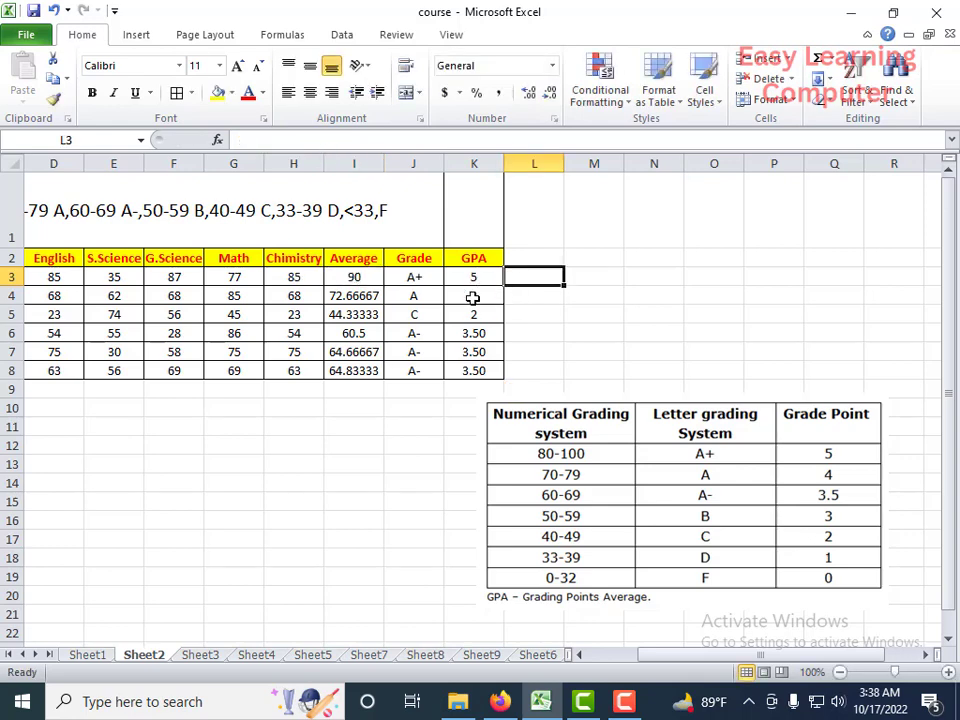
click(350, 333)
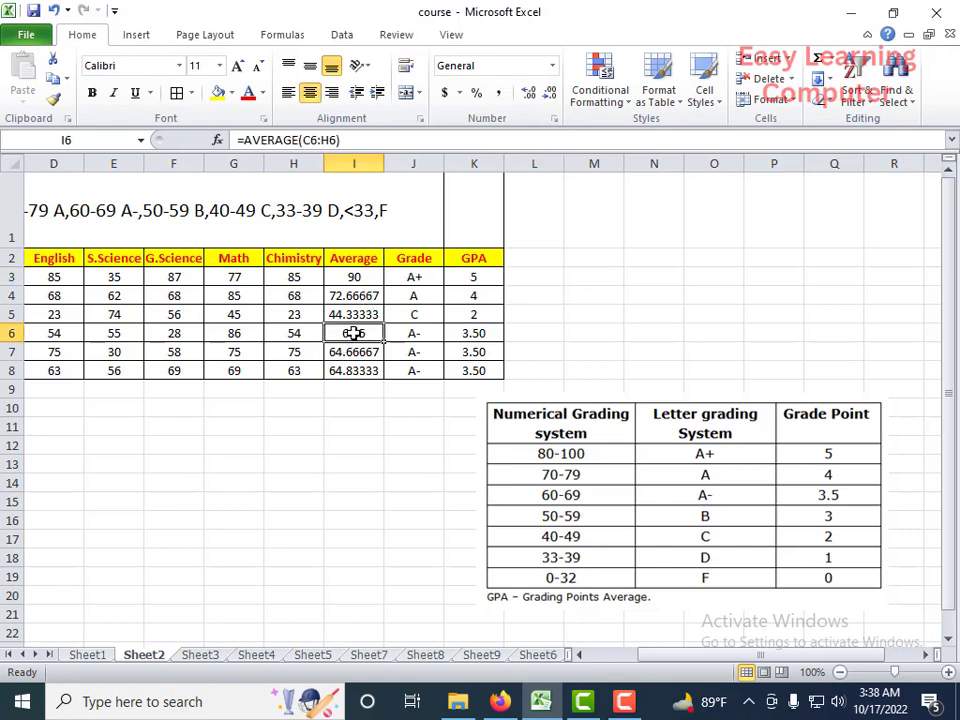
text(70)
click(531, 348)
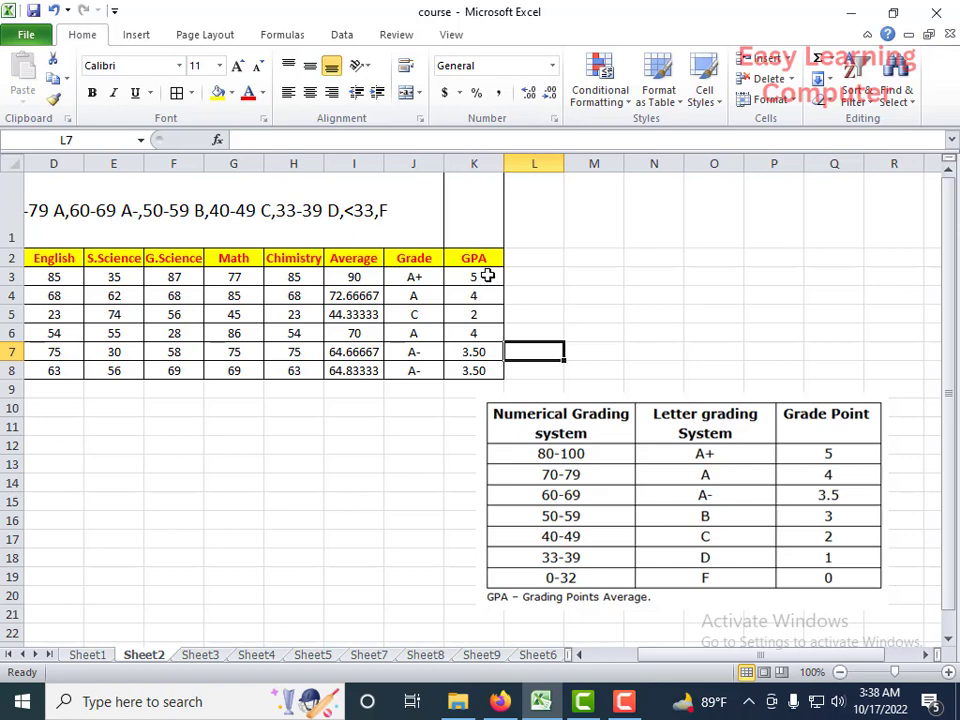
click(488, 276)
drag(507, 288, 514, 369)
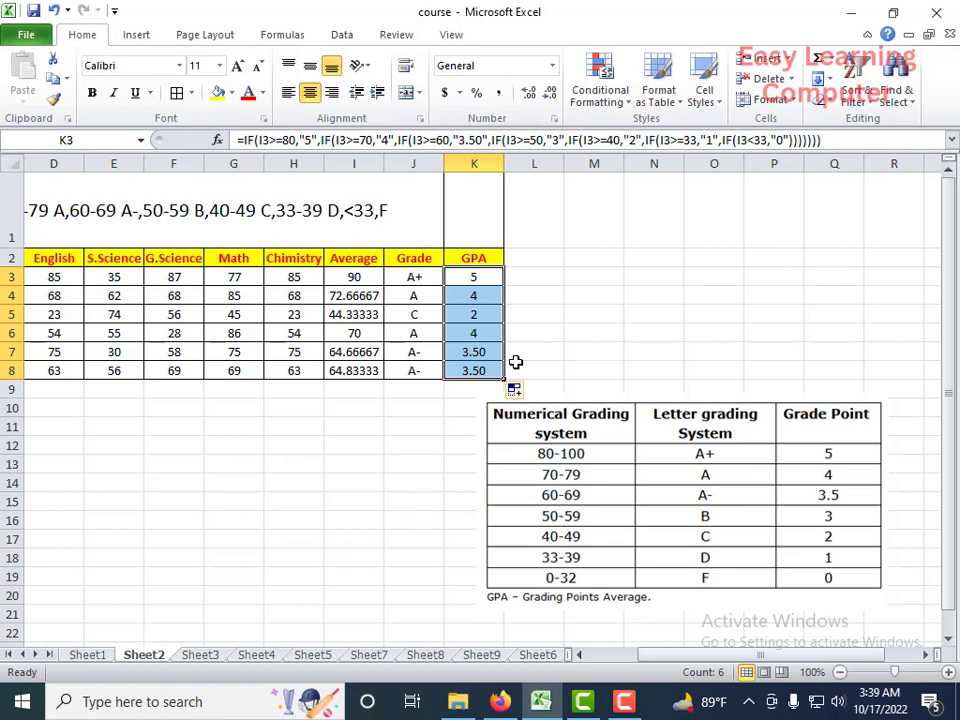
click(533, 347)
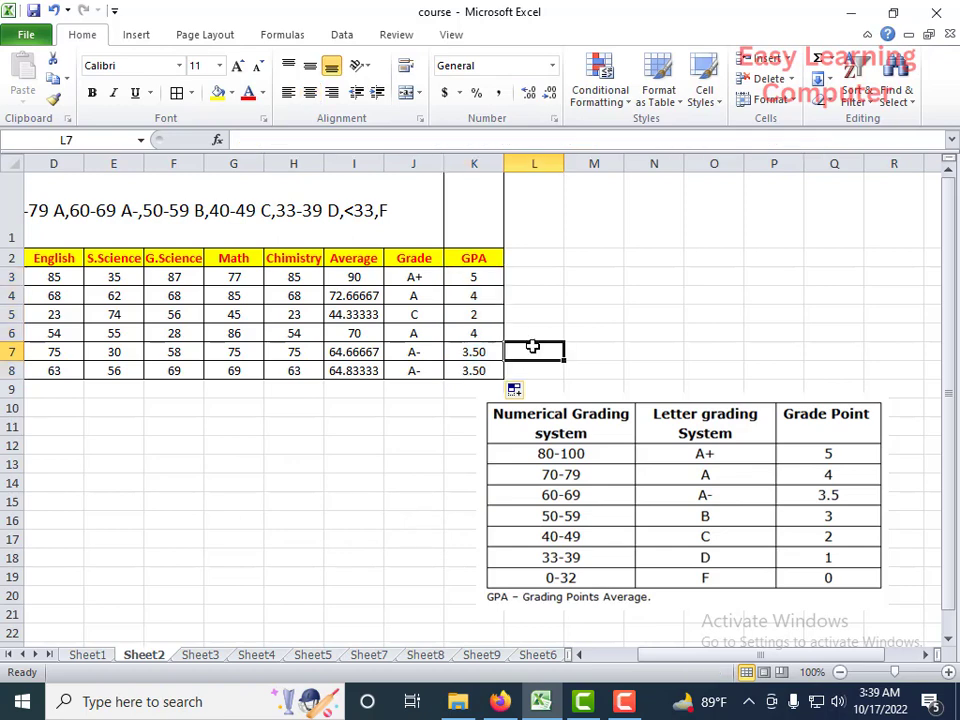